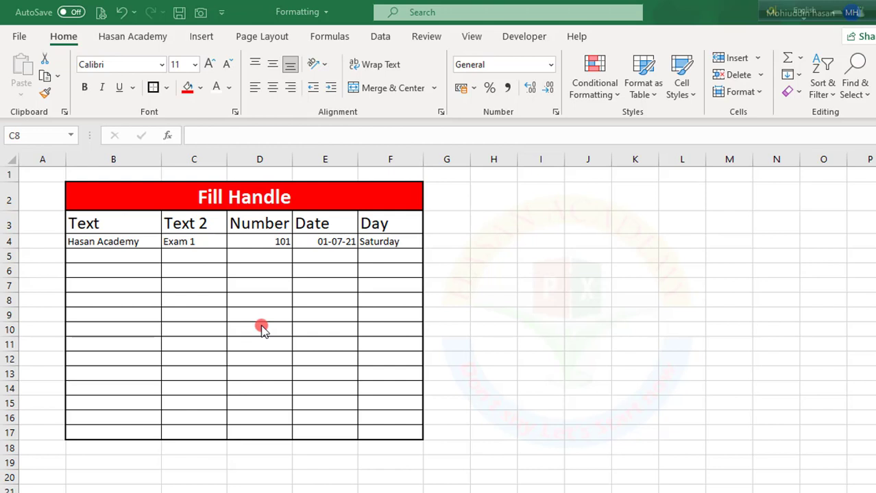
- Examine the Fill Handle table's column headings, the sample entries in row 4 and the empty rows beneath them
click(125, 252)
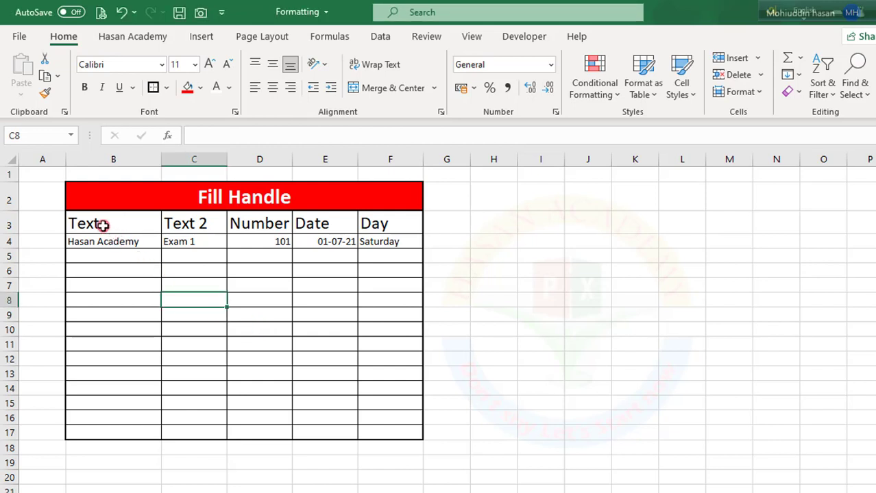
click(103, 225)
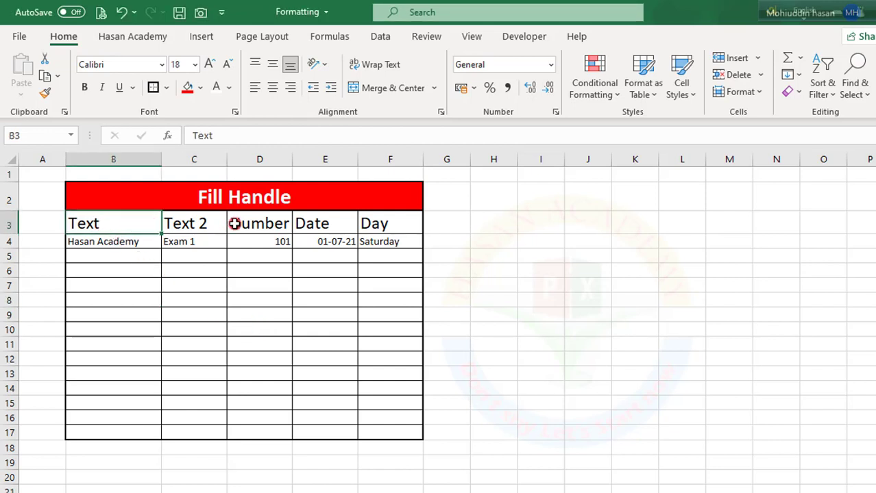
click(315, 222)
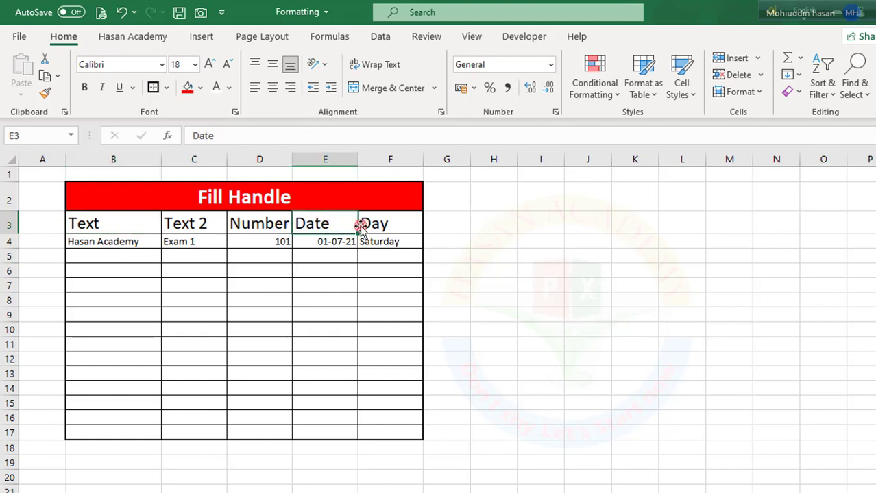
click(368, 225)
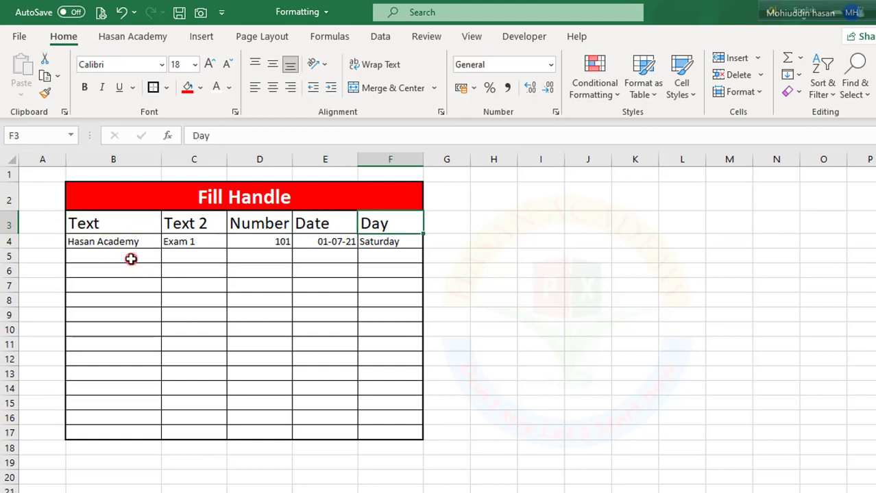
click(98, 242)
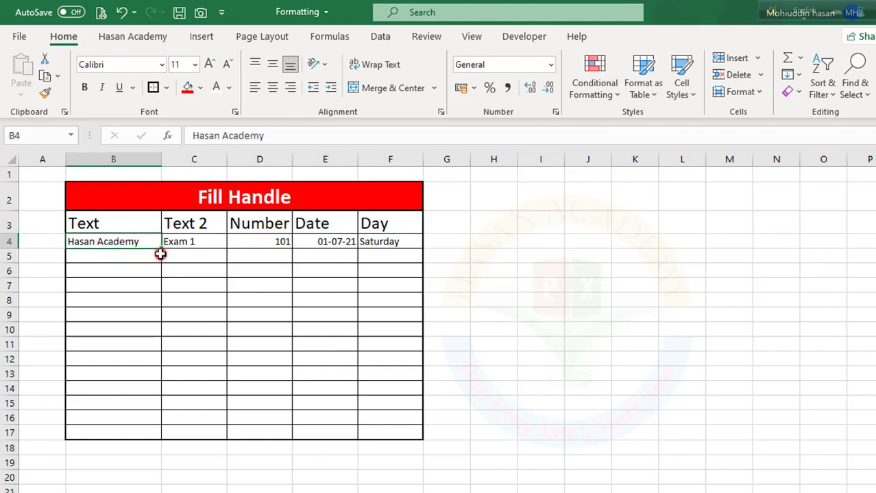
click(147, 299)
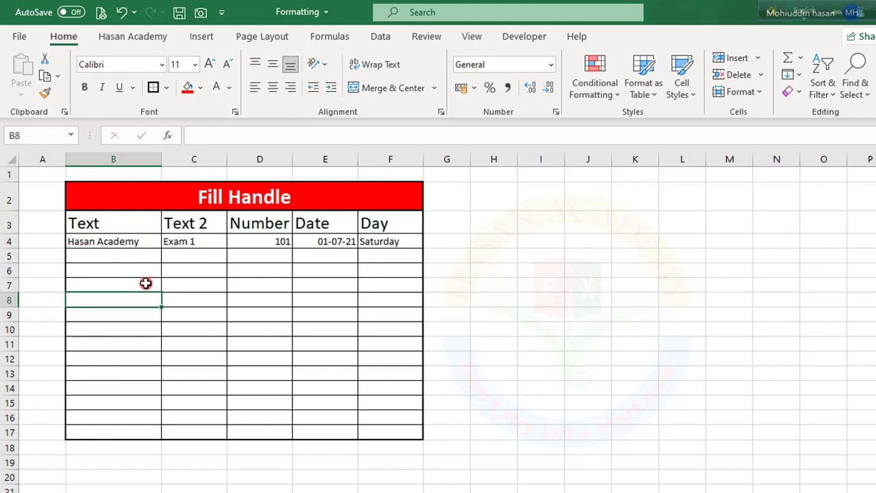
click(311, 299)
click(500, 284)
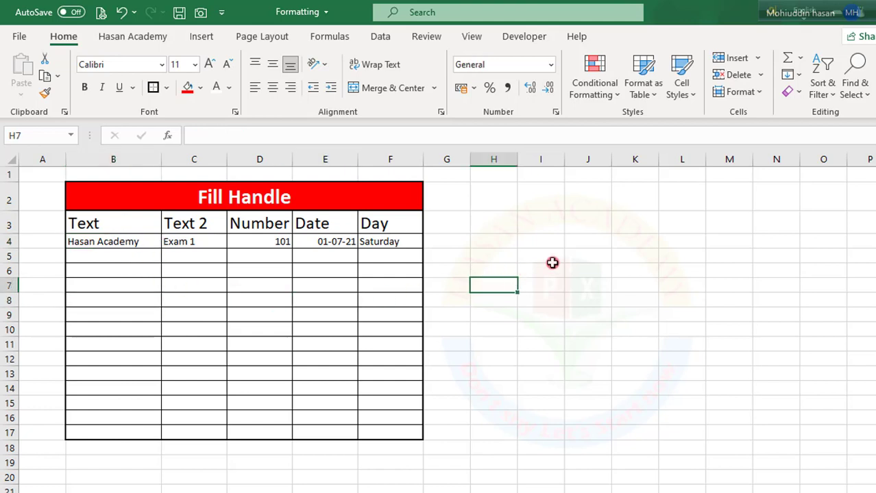
click(453, 225)
click(106, 274)
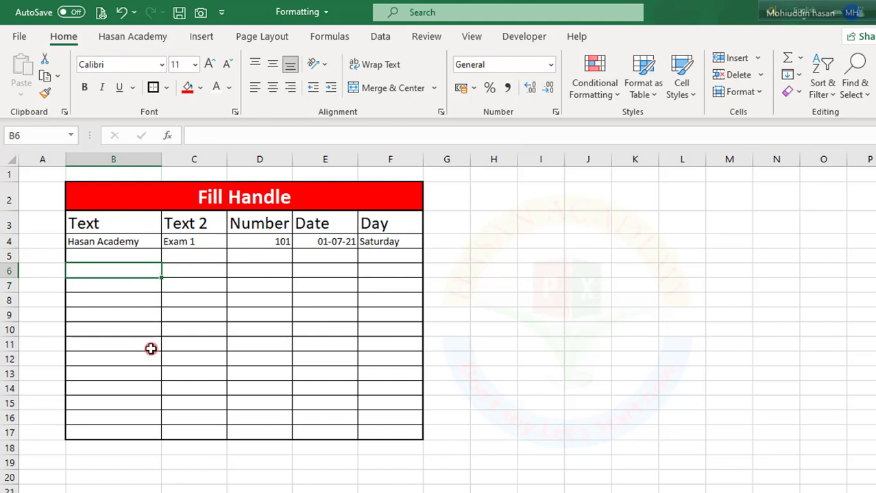
click(126, 244)
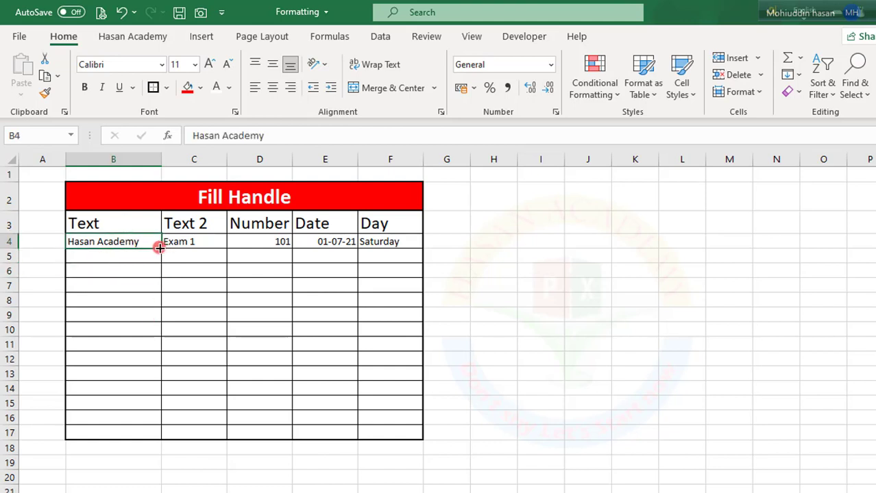
click(176, 310)
click(122, 244)
drag(180, 244, 190, 423)
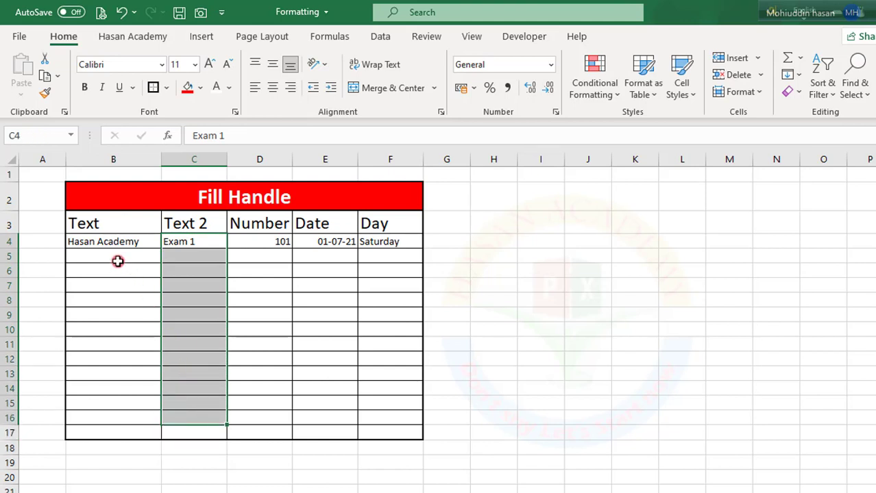
- Fill the text "Hasan Academy" from B4 down through B17 with the fill handle
click(92, 245)
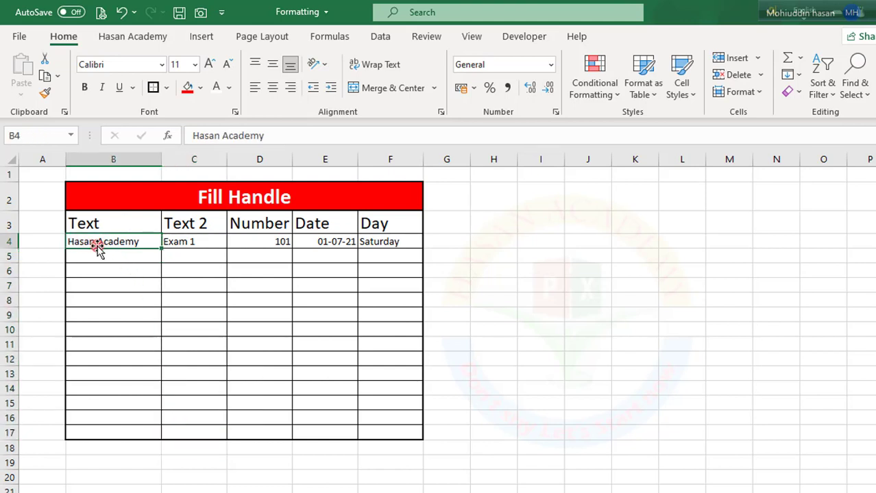
drag(162, 249, 154, 434)
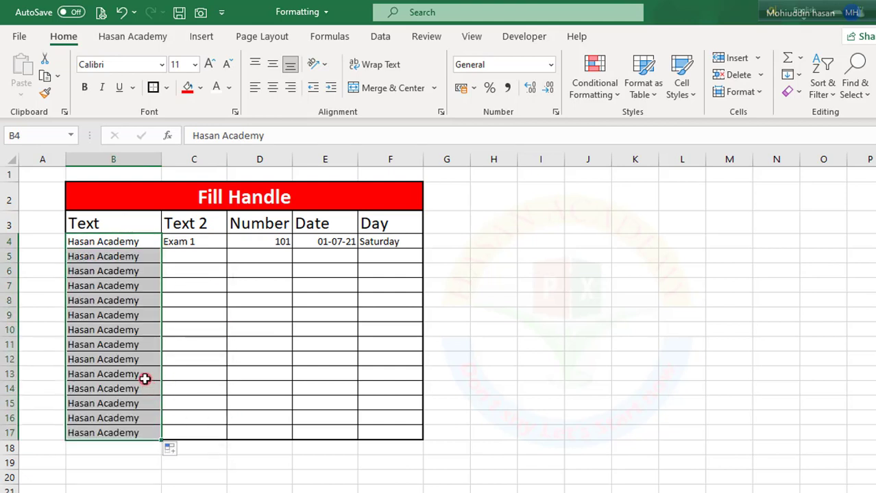
click(145, 376)
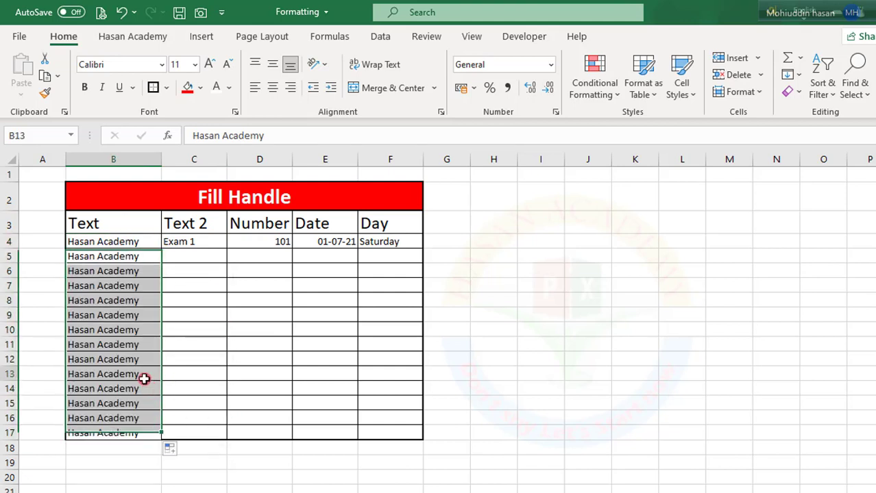
- Auto-fill the Text 2 column from C4 down to C17 as an Exam 1 to Exam 14 series and check the first entries
click(188, 241)
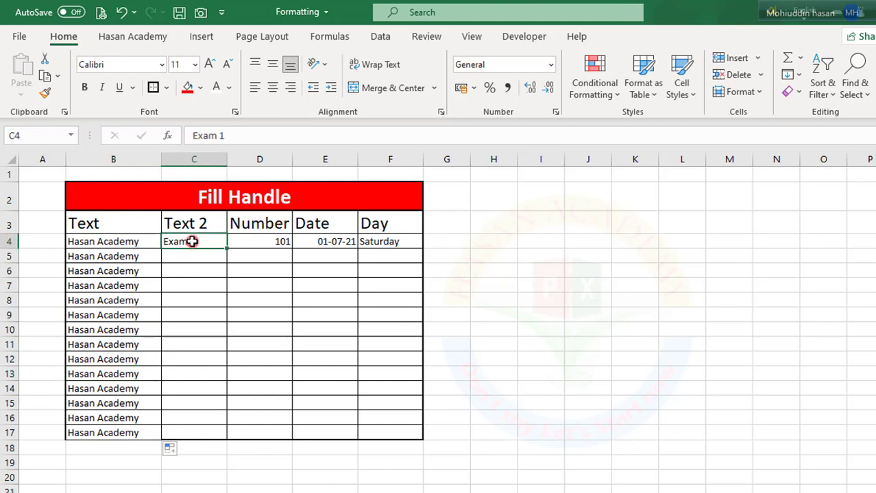
double_click(228, 248)
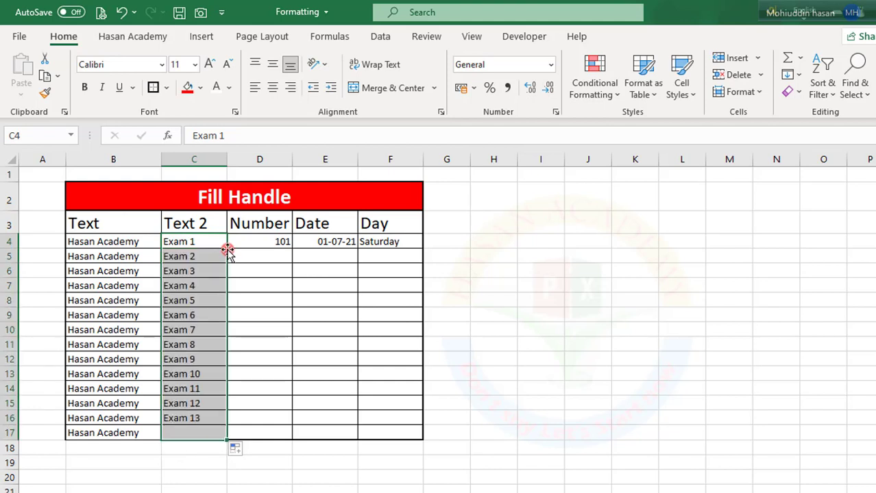
click(185, 242)
click(180, 257)
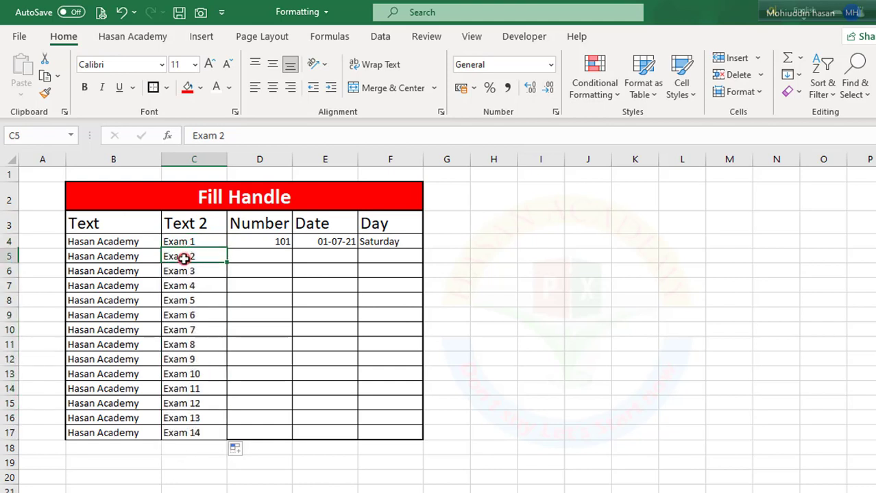
click(182, 272)
click(180, 287)
click(180, 301)
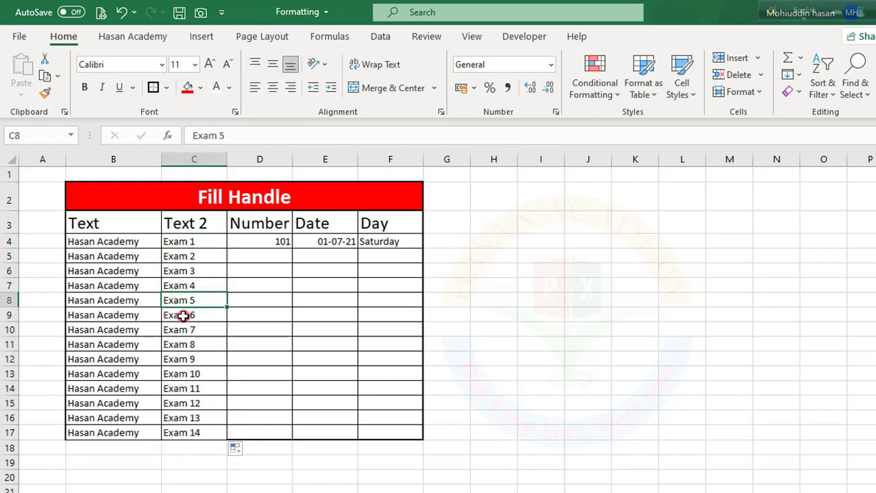
- Repeat the Exam series fill from C4 through C17 and compare the filled cells with the Text column
click(205, 240)
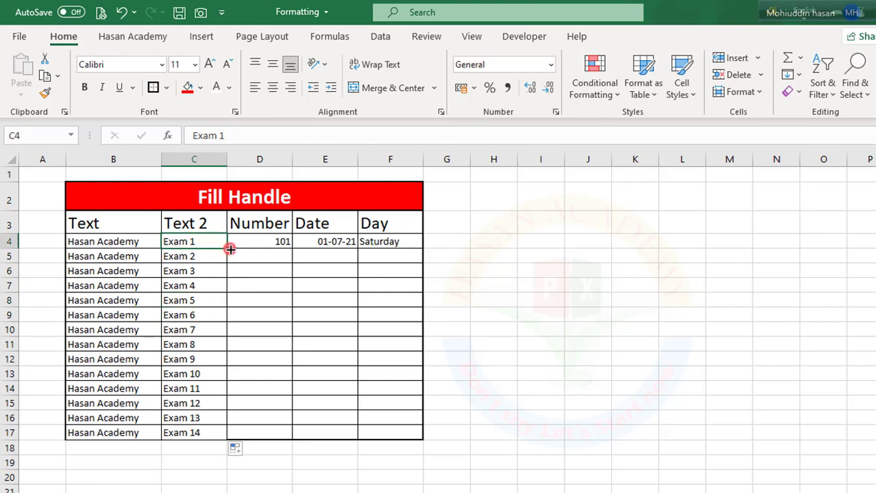
drag(231, 250, 224, 439)
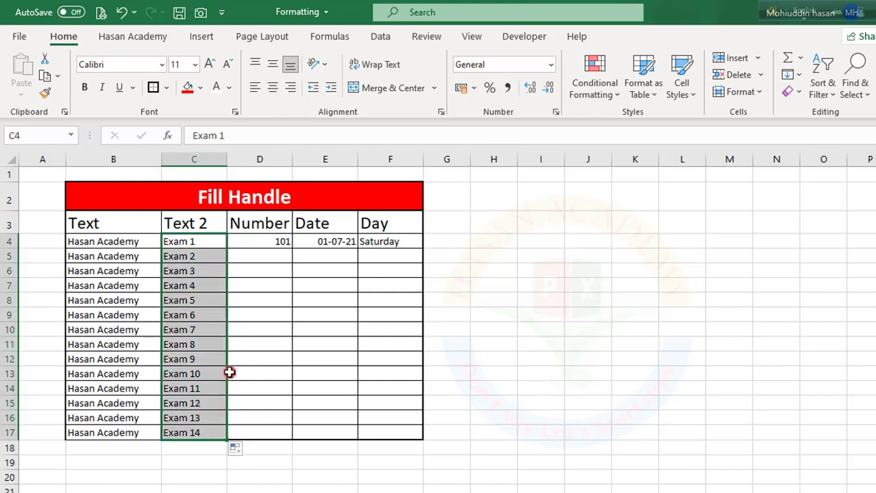
click(244, 340)
drag(189, 259, 182, 433)
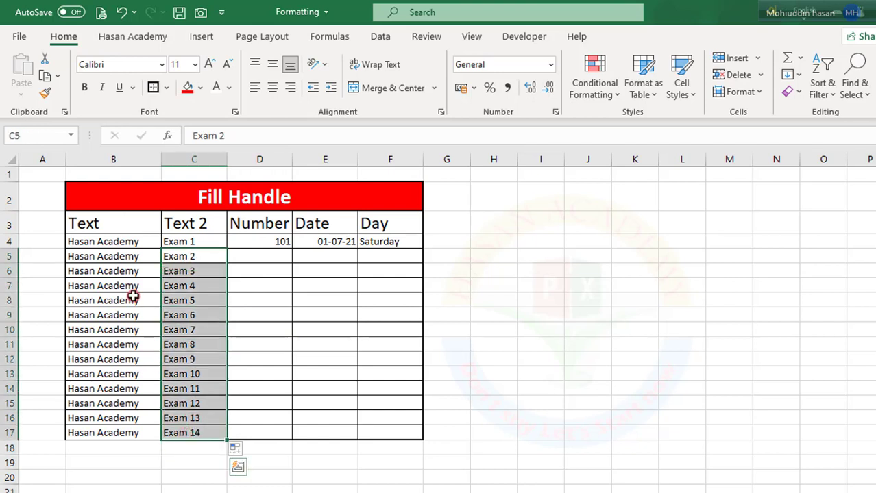
click(117, 256)
click(176, 254)
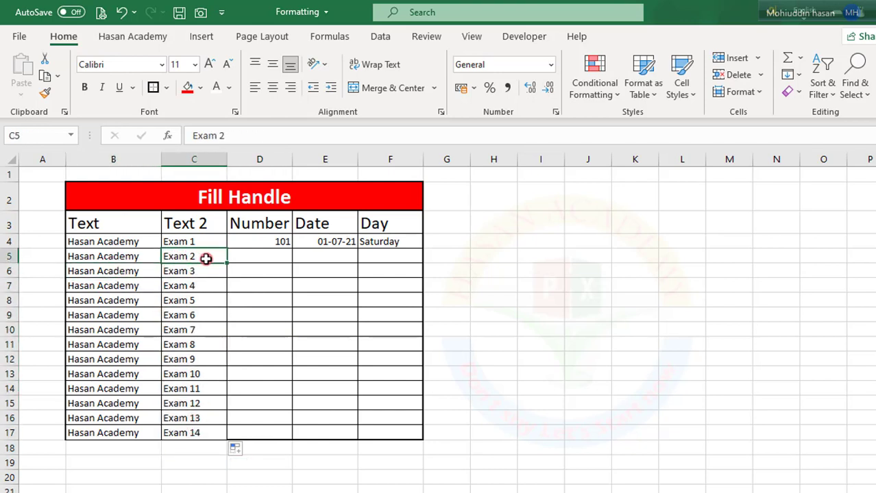
- Fill the Exam series from C4 to C17 once more and undo that fill
click(207, 242)
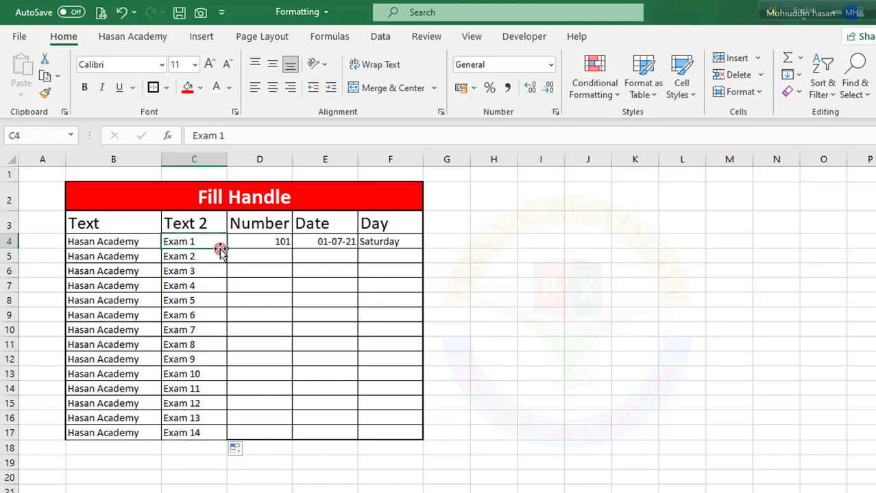
drag(226, 251, 216, 433)
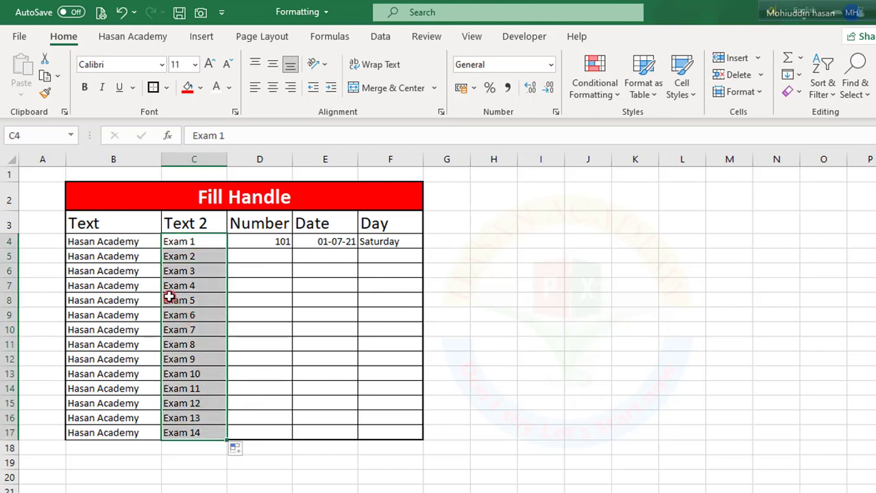
key(ctrl+z)
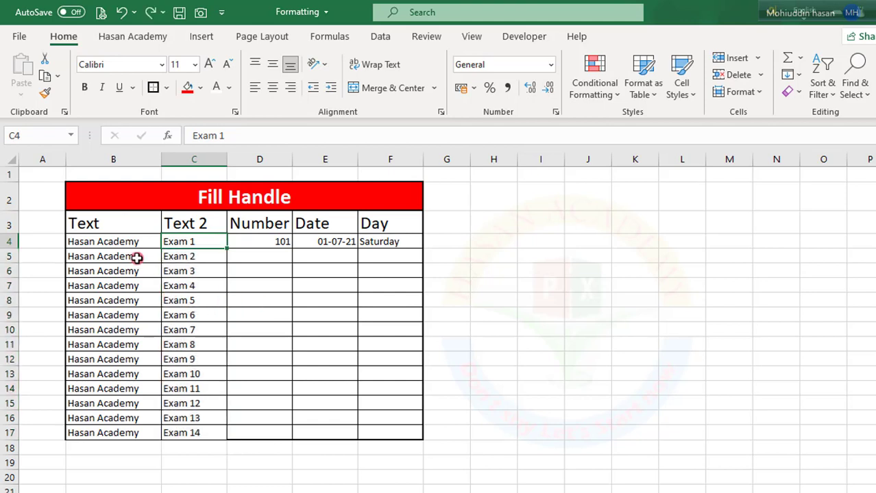
- Clear the copied text in B5:B17 and auto-fill it again from B4 to the length of the Text 2 column
drag(126, 257, 103, 428)
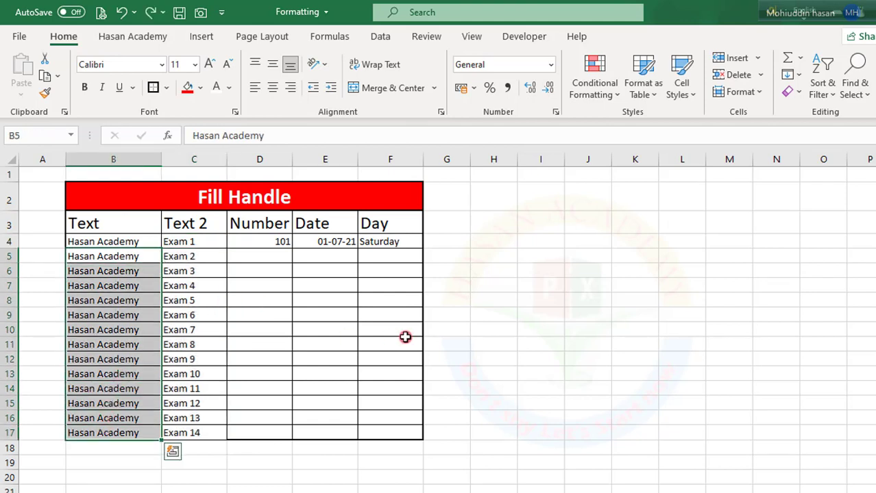
key(Delete)
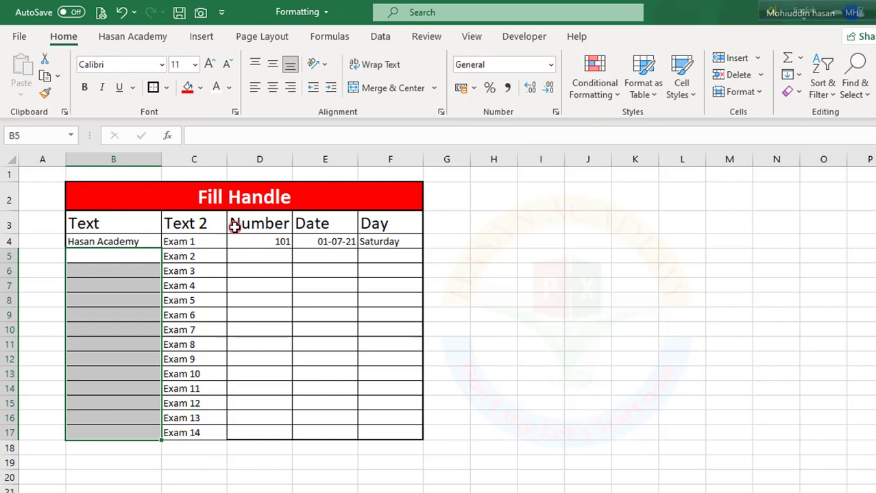
drag(195, 247, 190, 428)
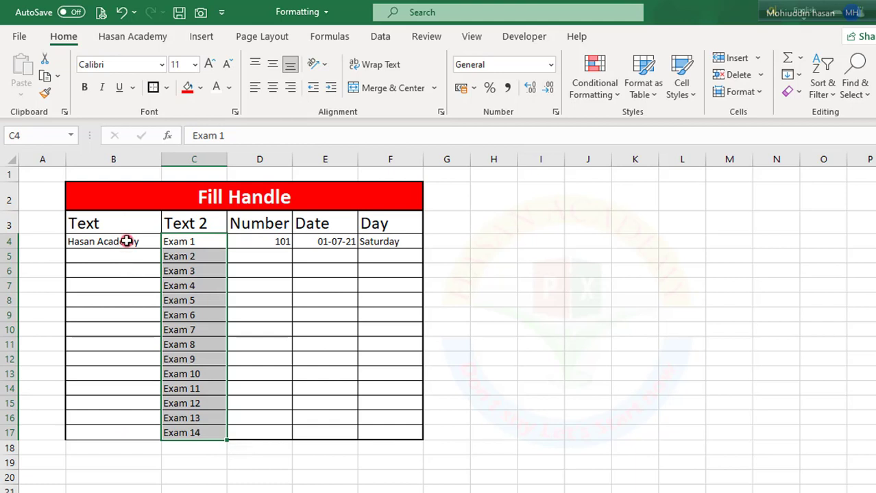
click(127, 241)
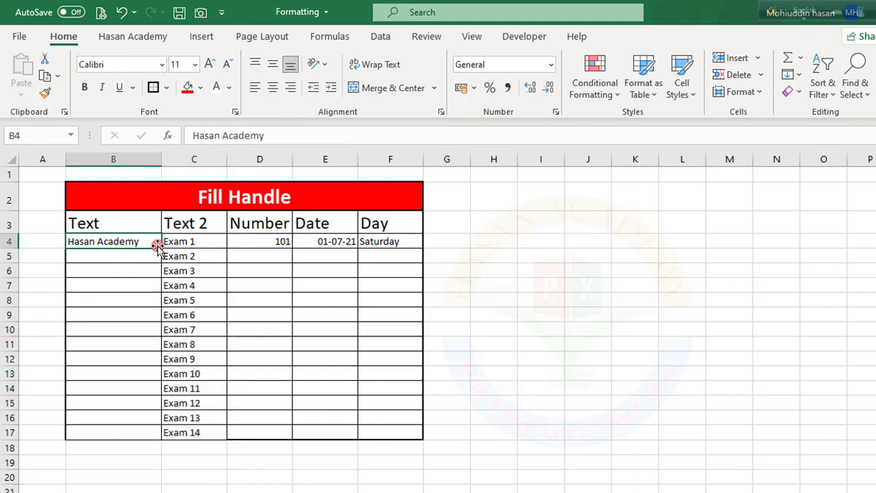
double_click(160, 249)
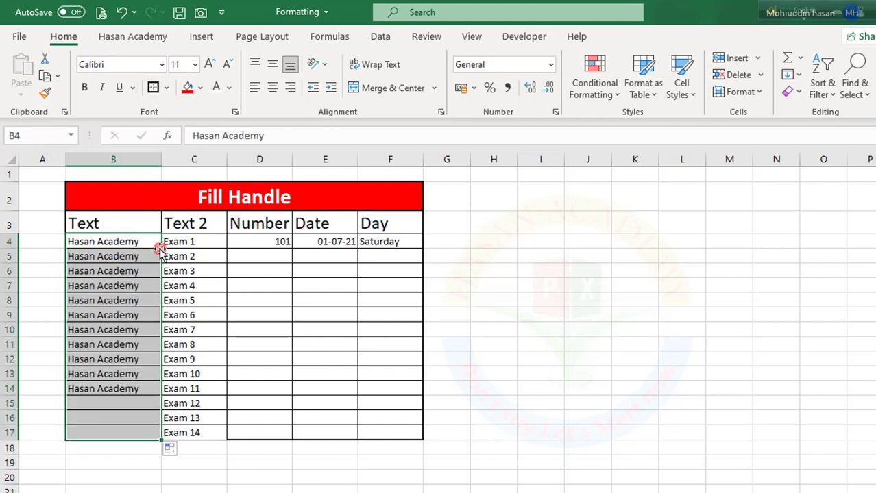
click(193, 301)
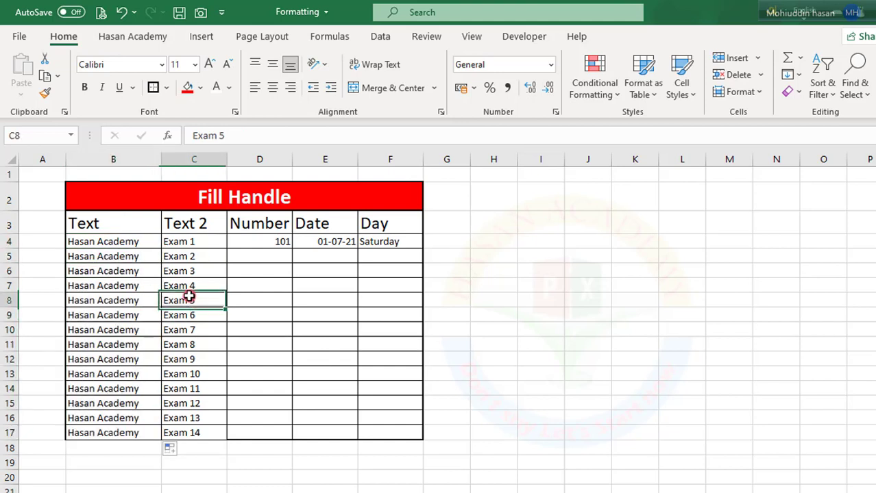
- Clear B5:C17 and fill "Hasan Academy" from B4 down to B17 with the fill handle
drag(103, 256, 187, 426)
key(Delete)
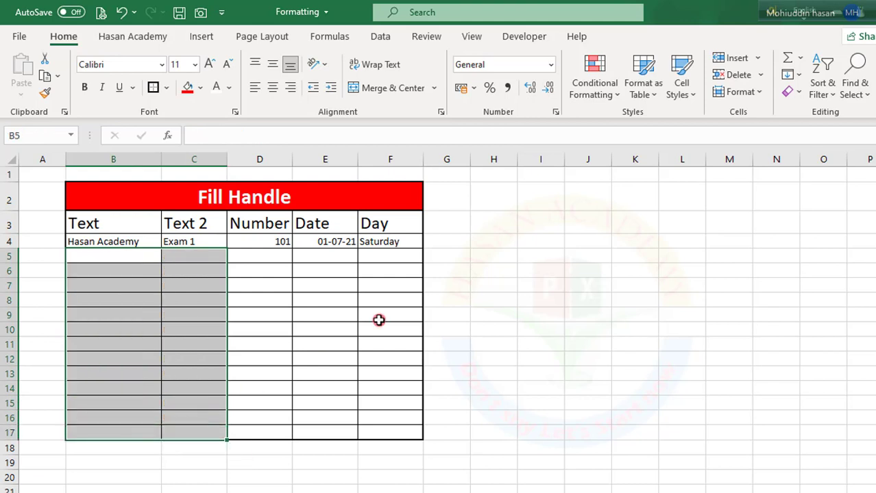
click(128, 244)
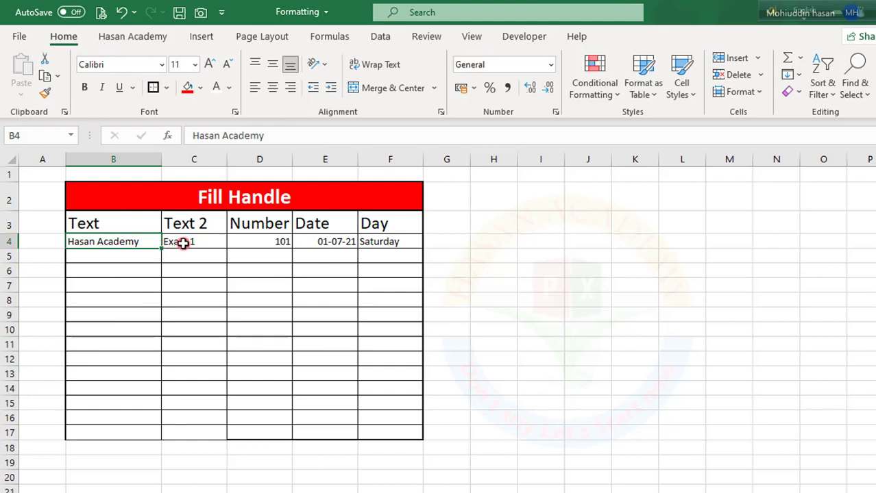
click(206, 243)
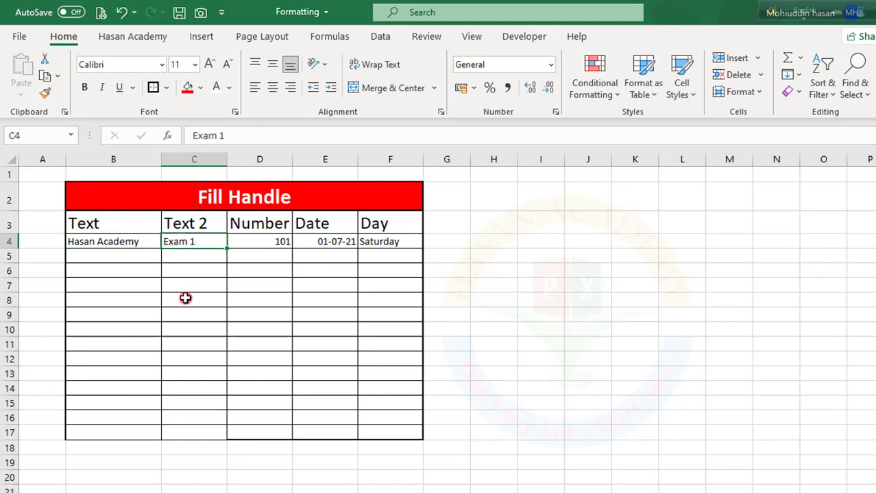
click(136, 243)
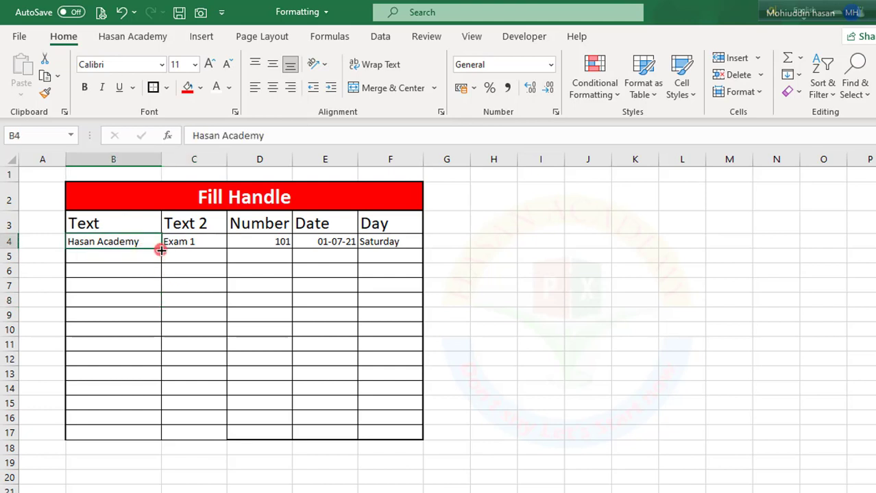
drag(160, 250, 140, 444)
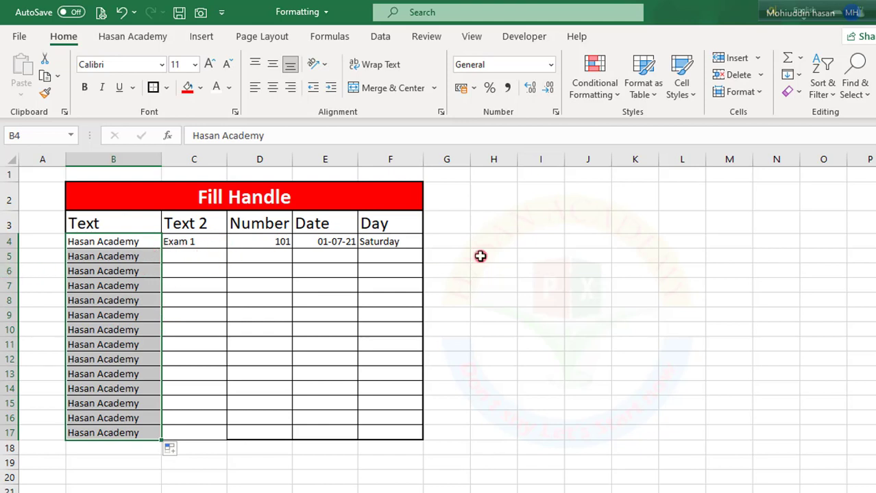
- Fill the Exam series in the Text 2 column from C4 down to C17 with the fill handle
click(191, 243)
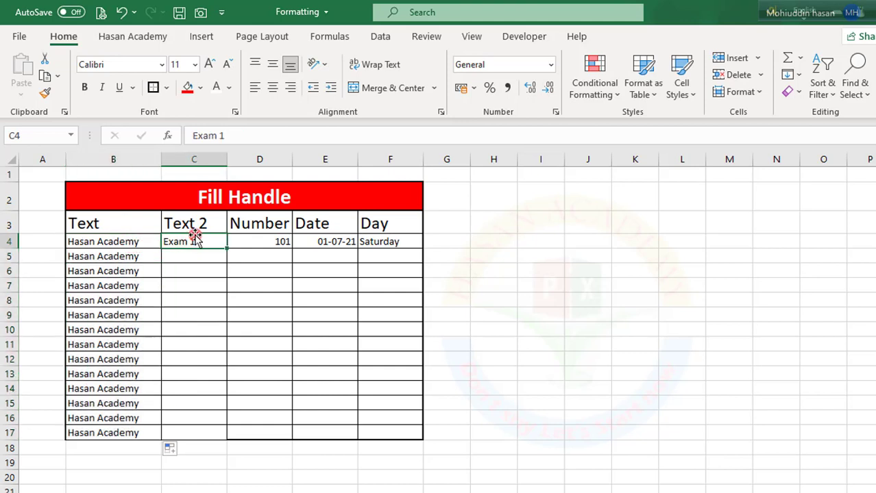
double_click(227, 251)
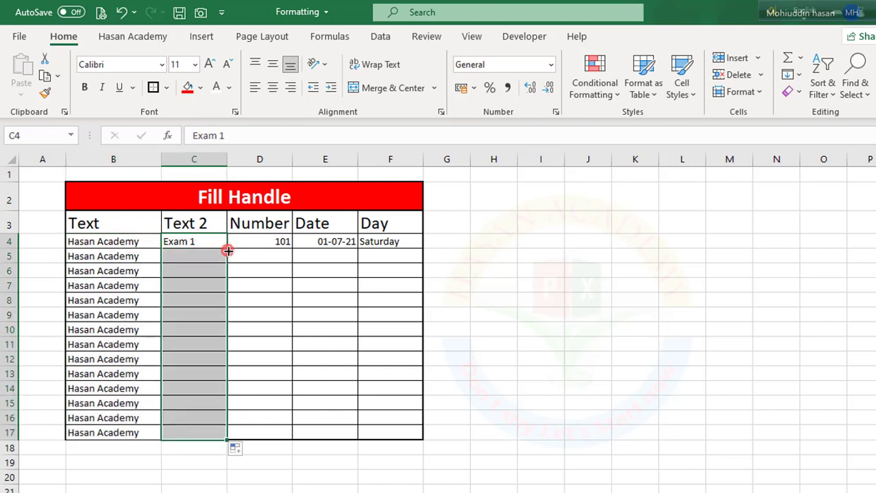
click(259, 273)
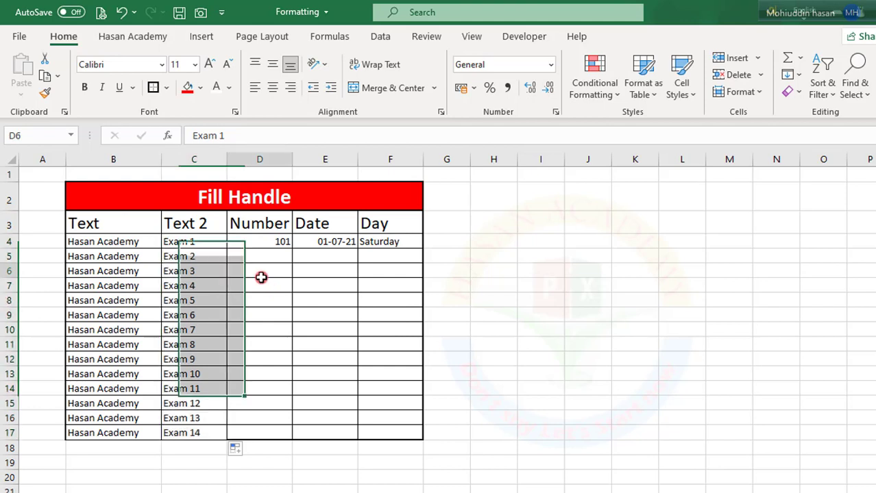
- Set the first value of the Number column, in D4, to 1
click(261, 242)
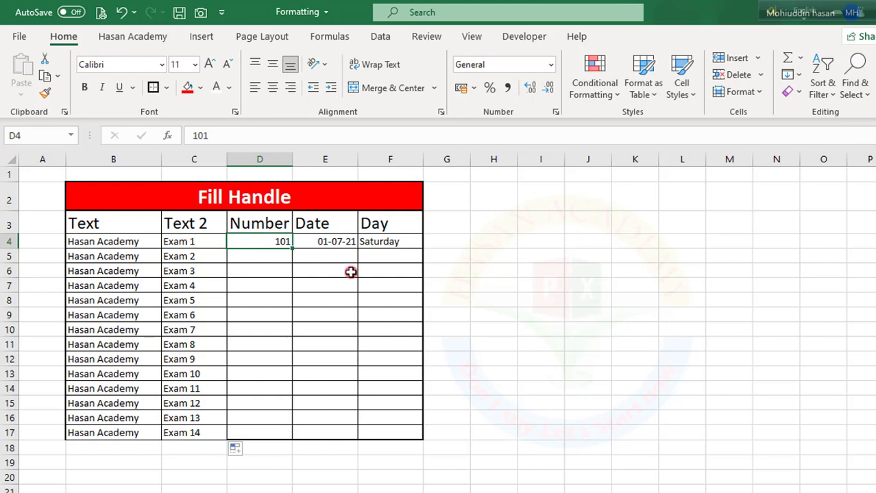
text(1)
key(Return)
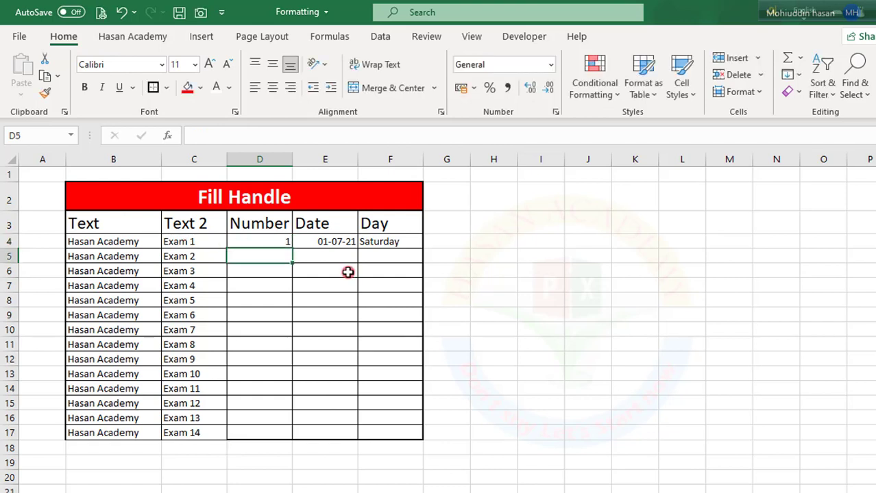
- Fill the number in D4 down to D17 and center the filled cells horizontally and vertically
click(256, 243)
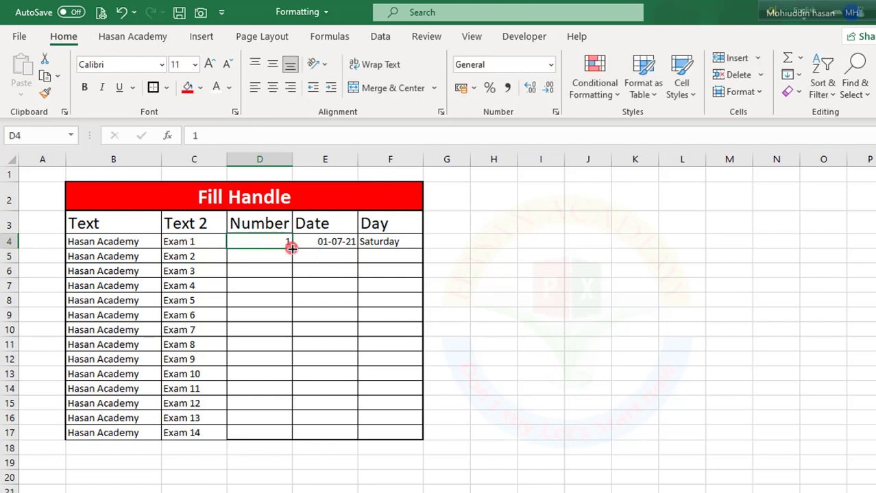
double_click(291, 249)
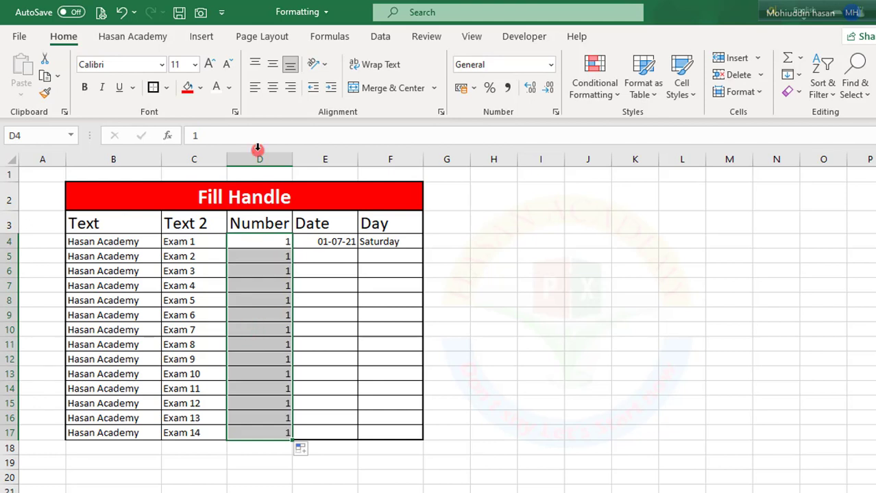
click(272, 87)
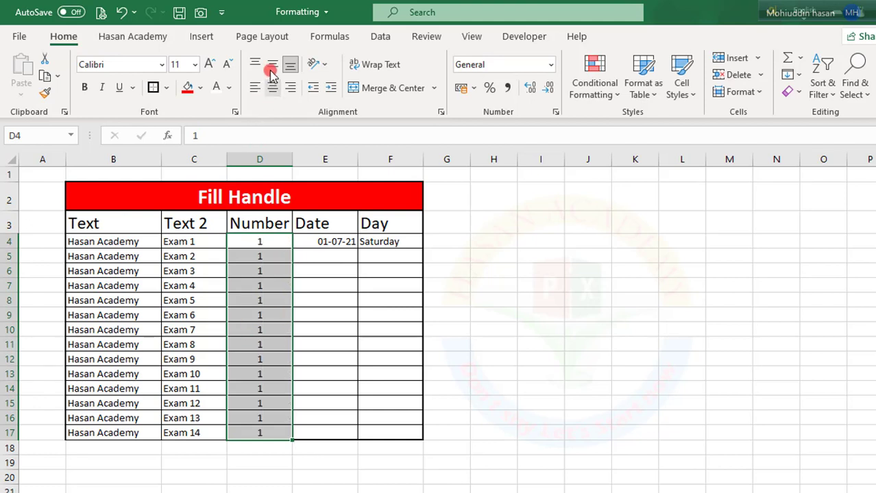
click(278, 327)
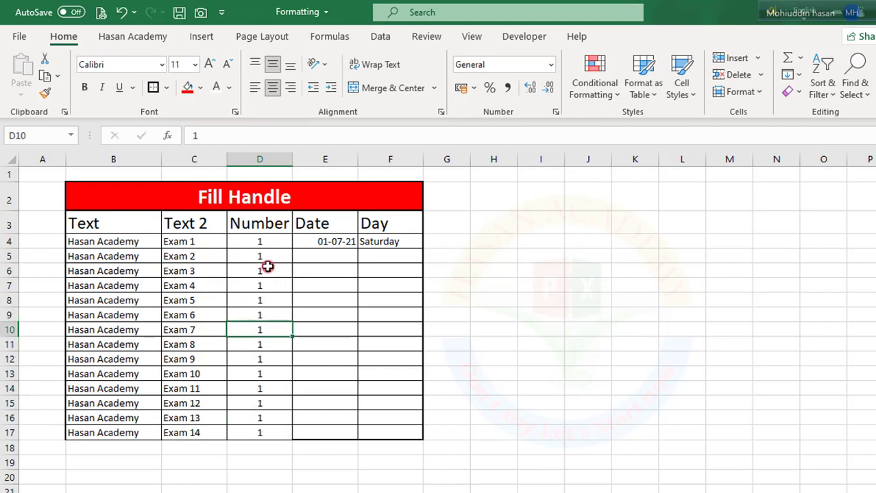
- Clear D5:D17 and extend the fill handle from D4 down to D17 to repeat the number fill
drag(266, 260, 246, 434)
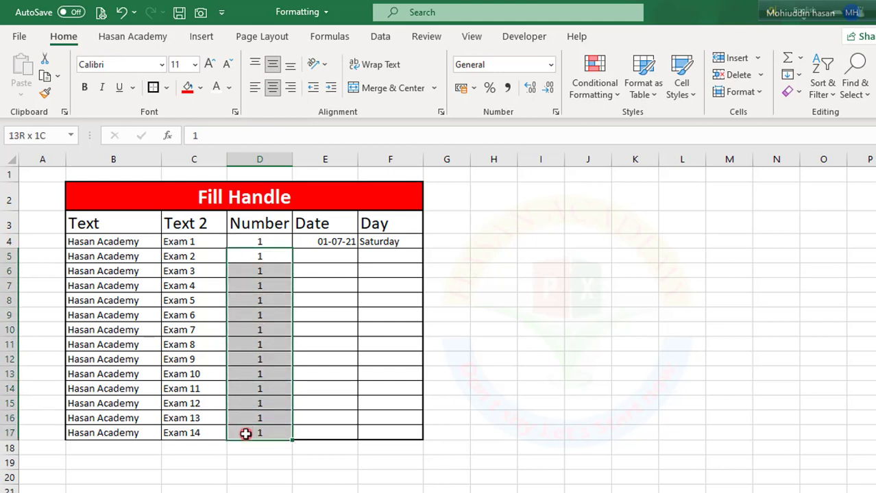
key(Delete)
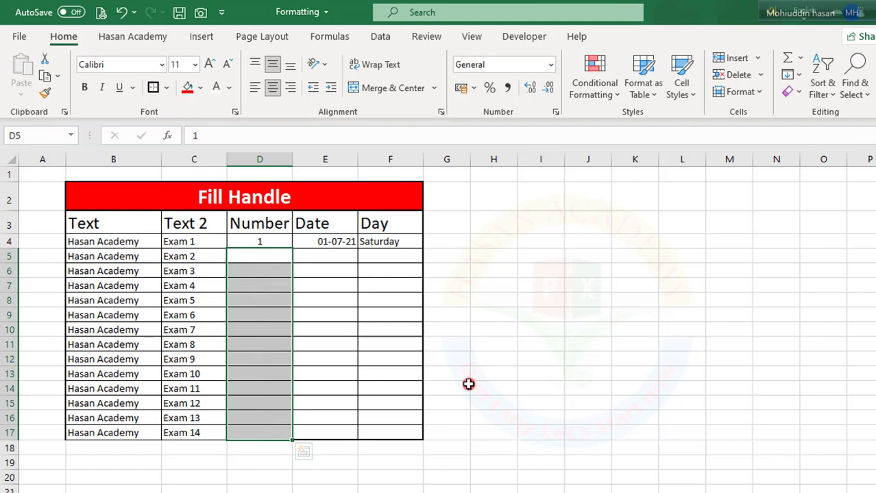
key(Up)
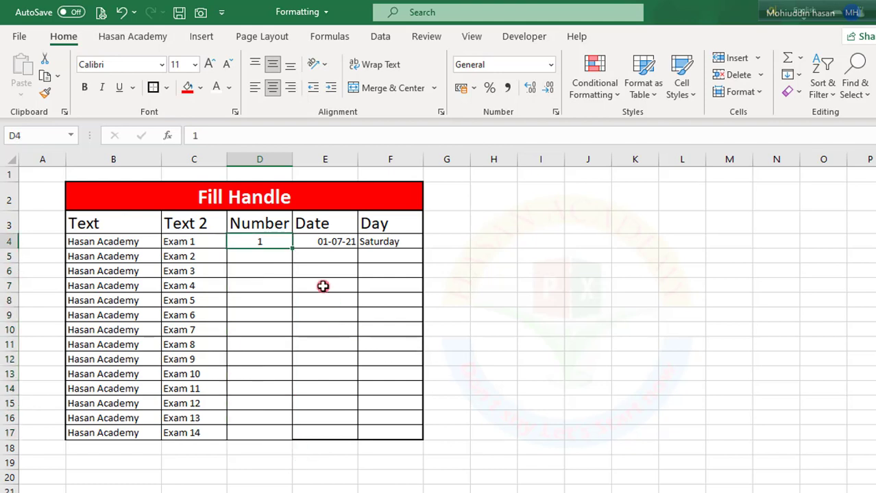
drag(293, 248, 284, 434)
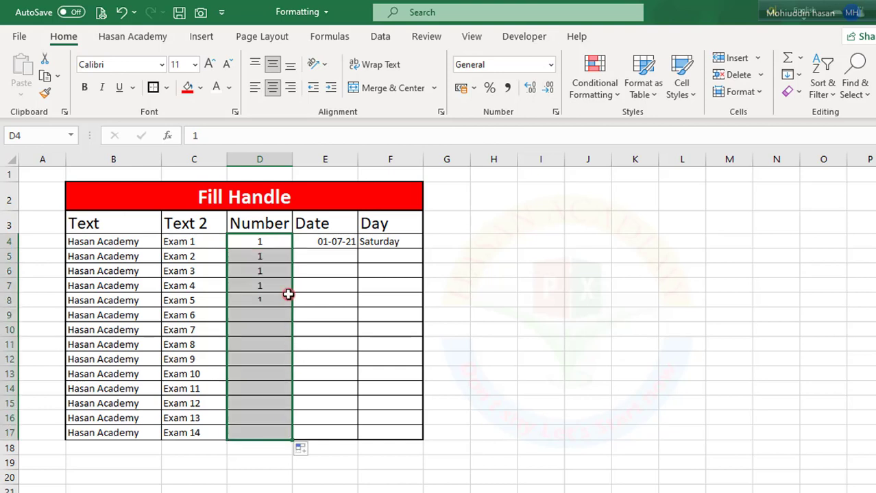
- Change D4 to 101 and fill it down one cell to D5
click(270, 244)
double_click(270, 243)
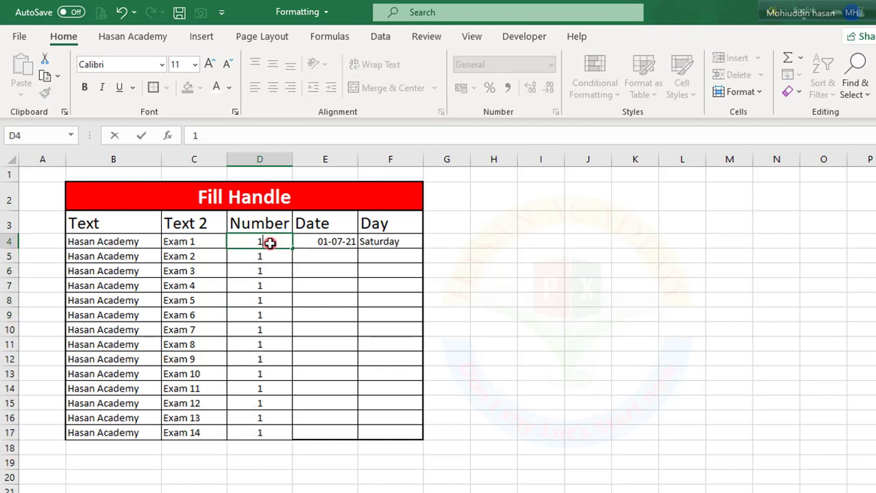
text(01)
key(Return)
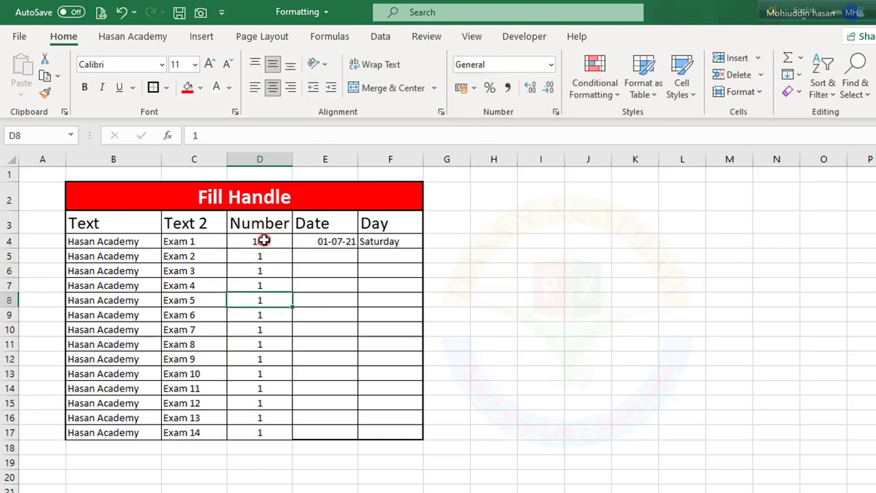
click(269, 243)
drag(293, 254, 295, 277)
click(264, 244)
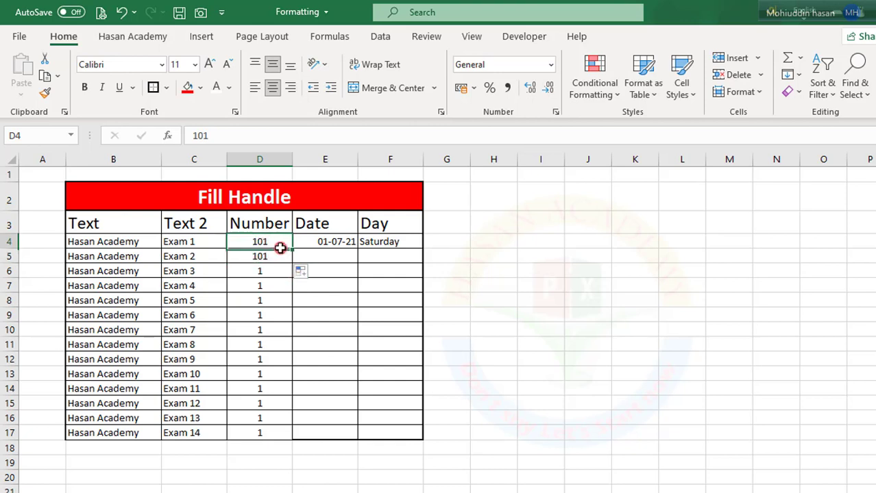
- Set D5 to 102 and fill the number series from D4:D5 down to D17
key(Down)
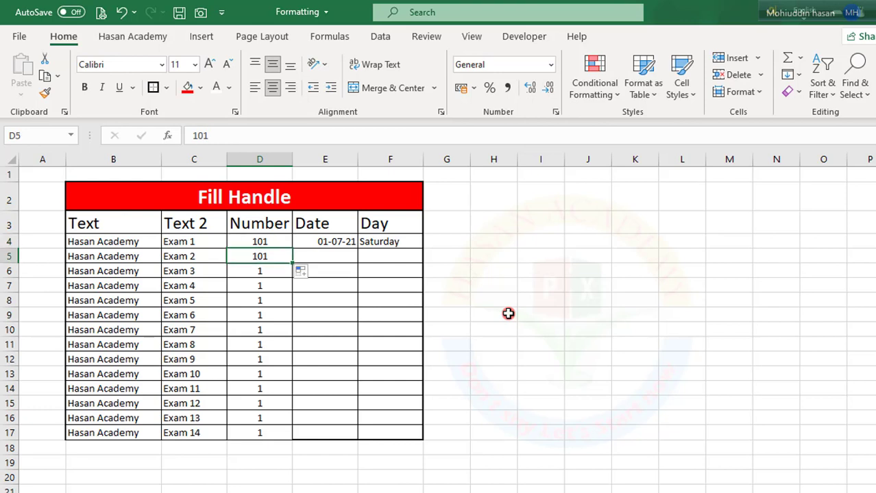
text(10)
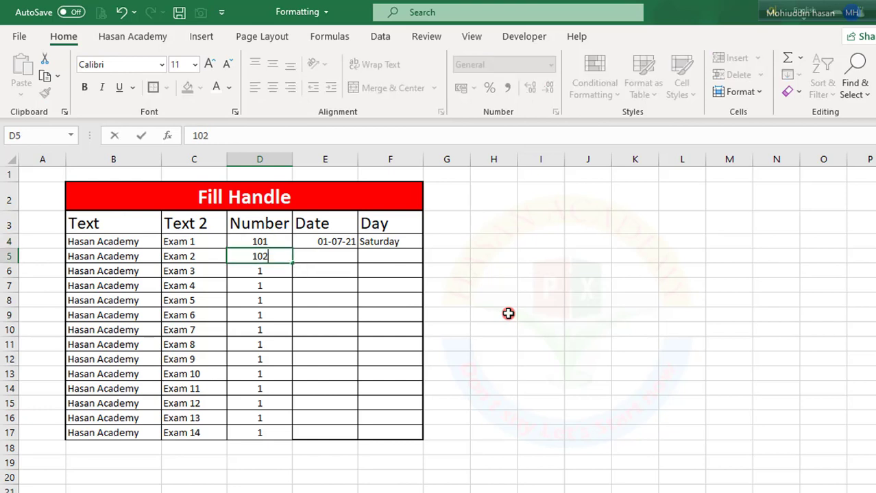
key(Return)
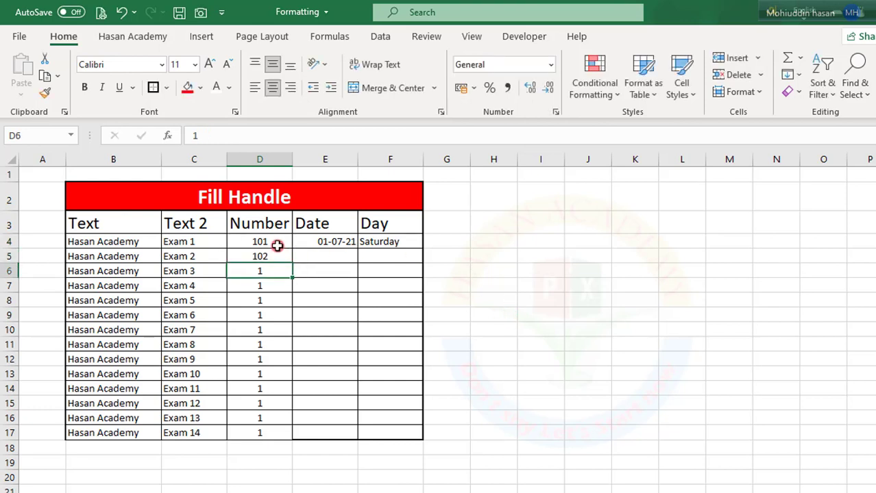
drag(277, 245, 277, 255)
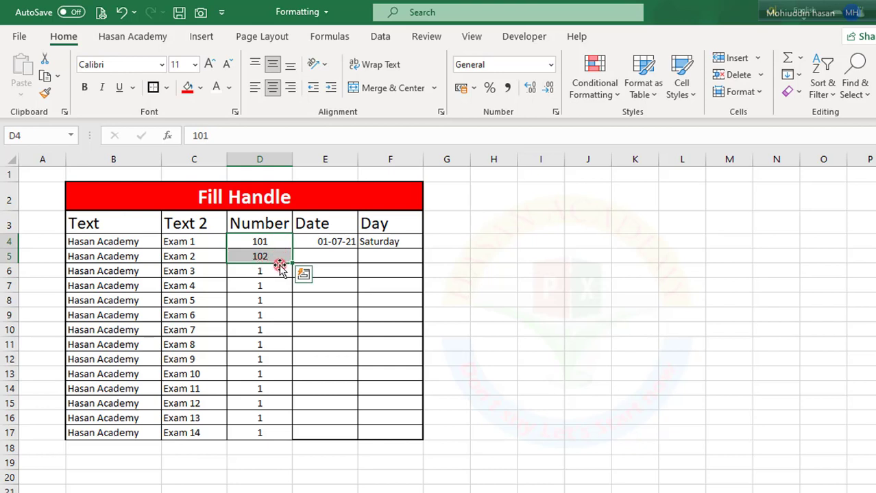
double_click(294, 265)
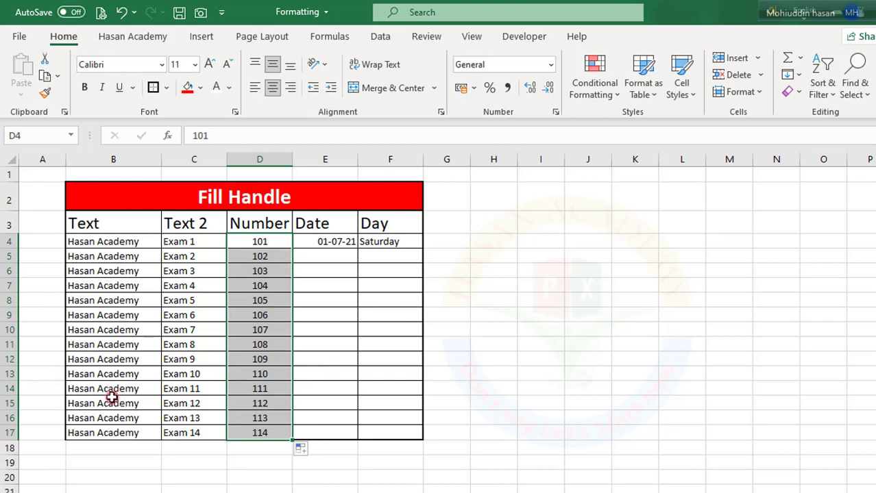
click(340, 375)
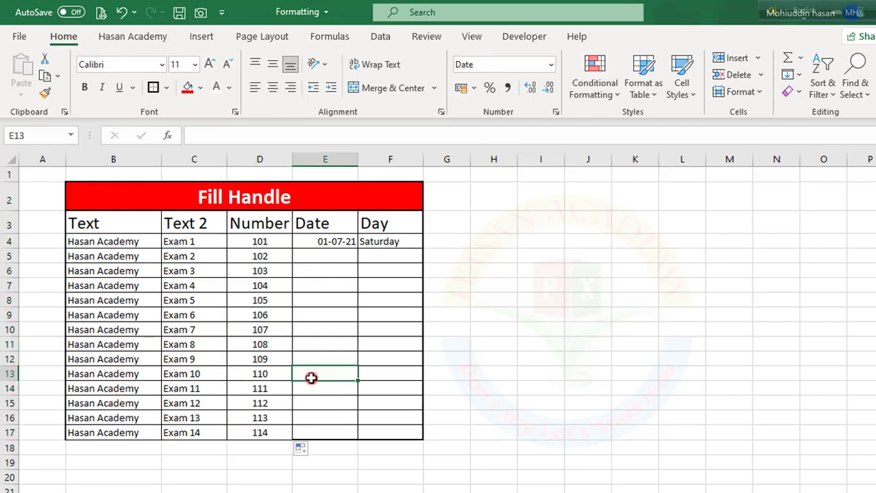
click(88, 255)
click(177, 256)
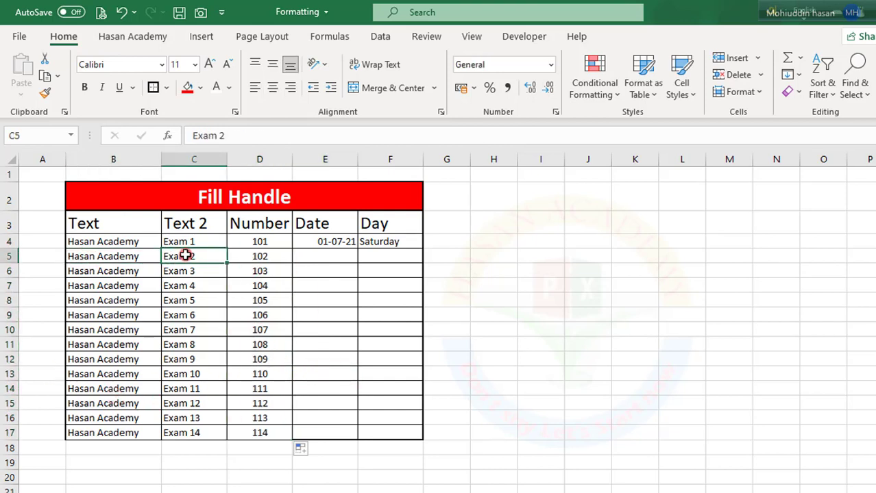
click(266, 300)
- Fill the dates from E4 and the weekdays from F4 down to row 17 with the fill handle
click(306, 242)
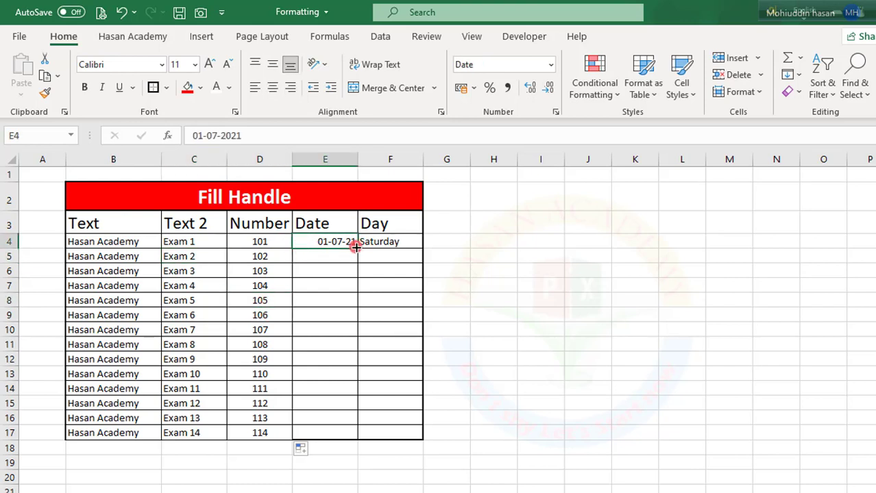
drag(359, 250, 358, 433)
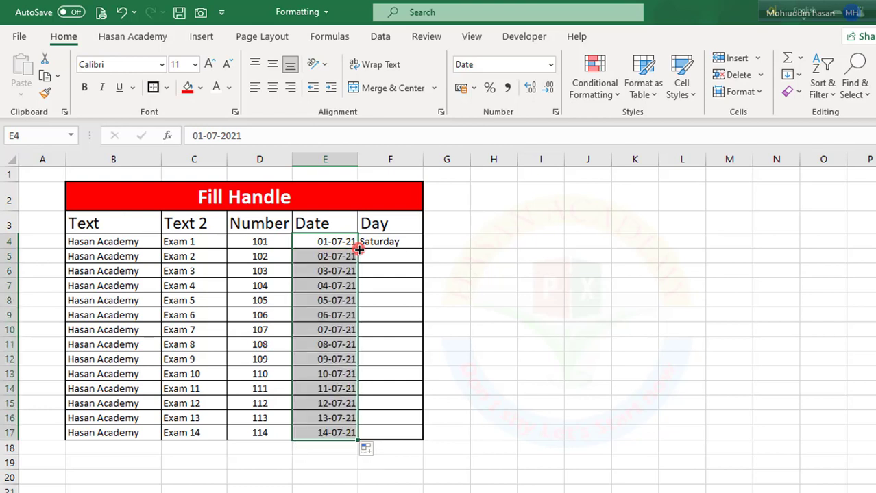
click(371, 242)
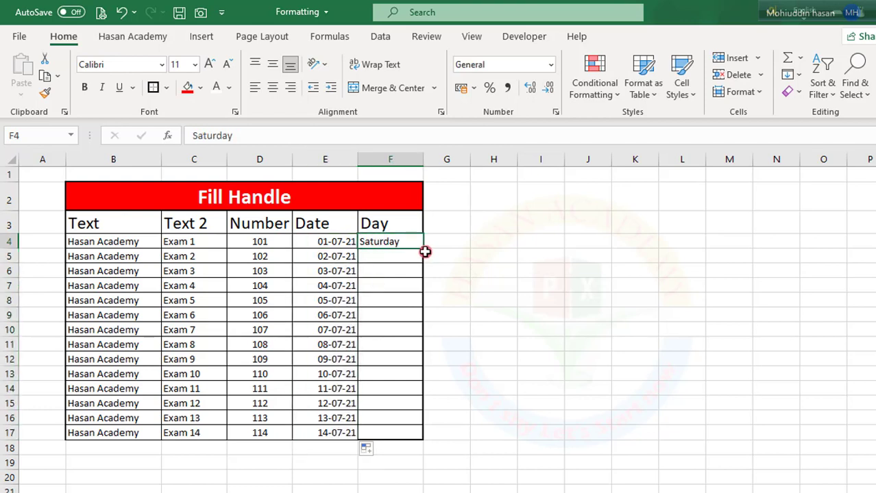
double_click(426, 251)
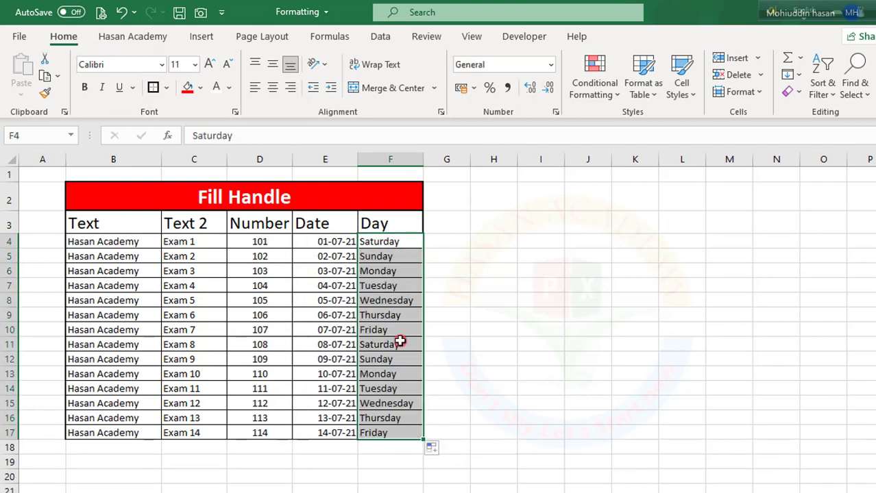
- Examine the Auto Fill Options offered for the Day column, dismiss them and look over the filled table
click(368, 426)
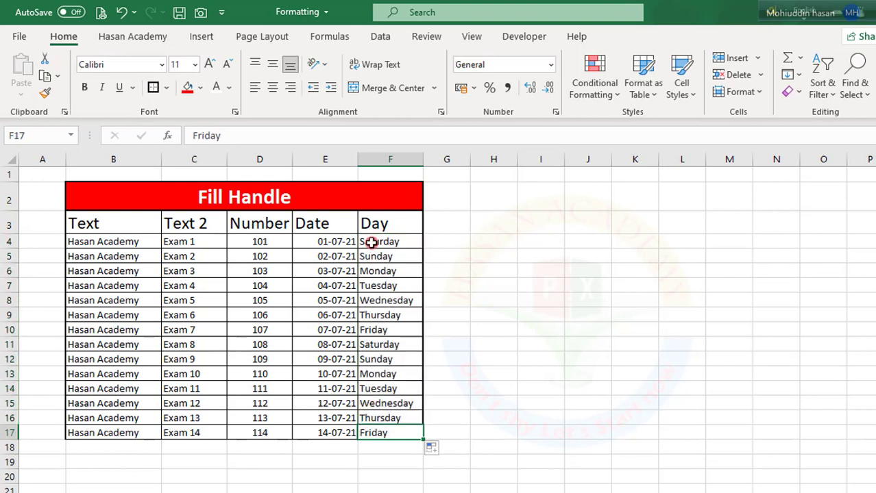
click(442, 451)
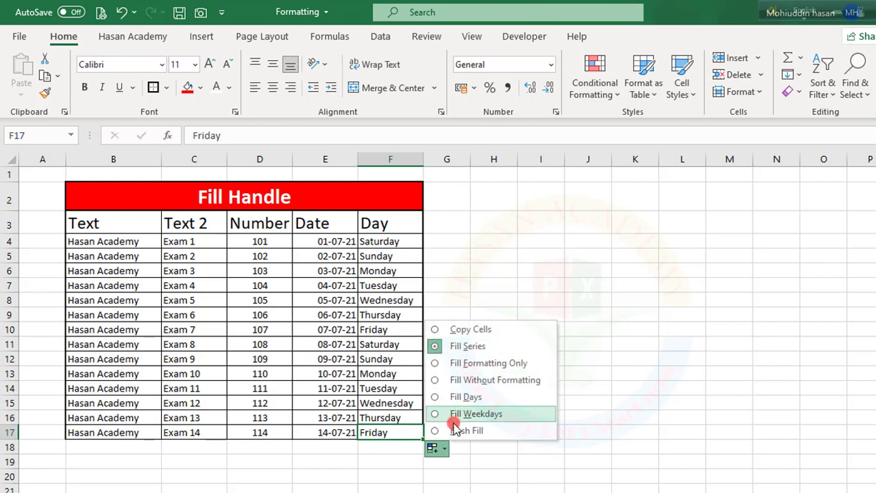
click(305, 332)
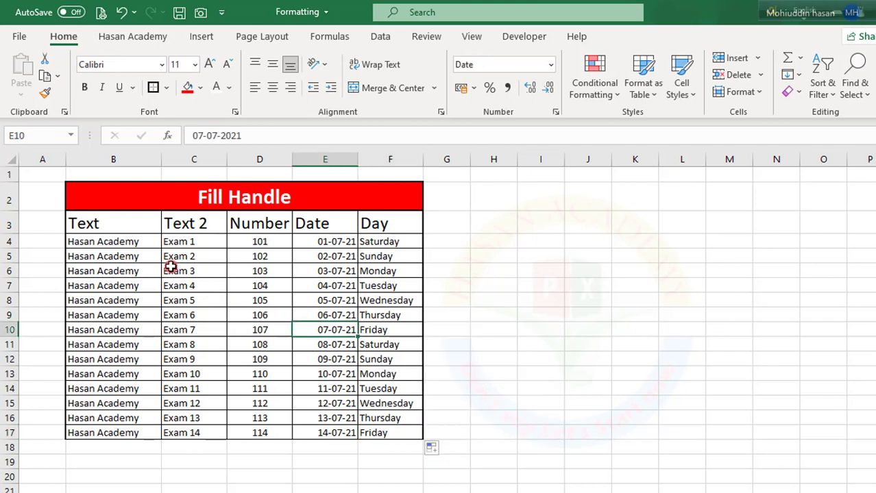
drag(121, 216, 381, 433)
click(211, 314)
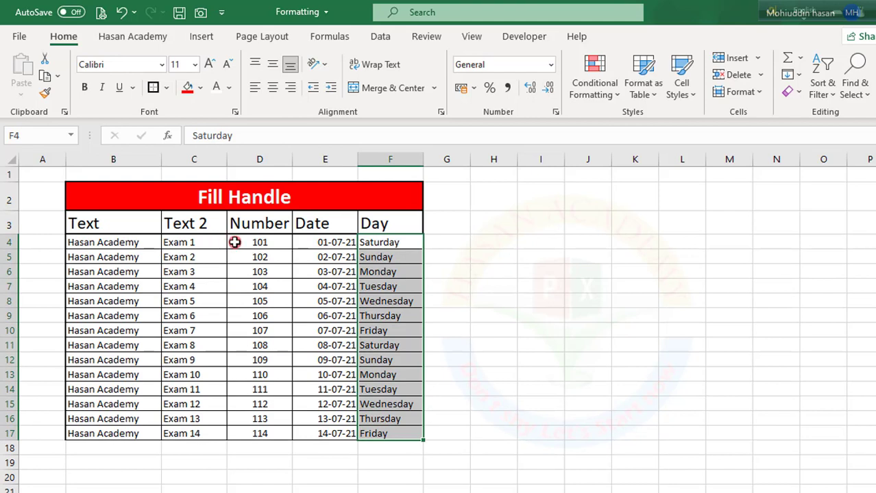
- Clear the filled dates and days in E5:F17, keeping the starting values in row 4
click(305, 244)
drag(306, 257, 371, 437)
key(Delete)
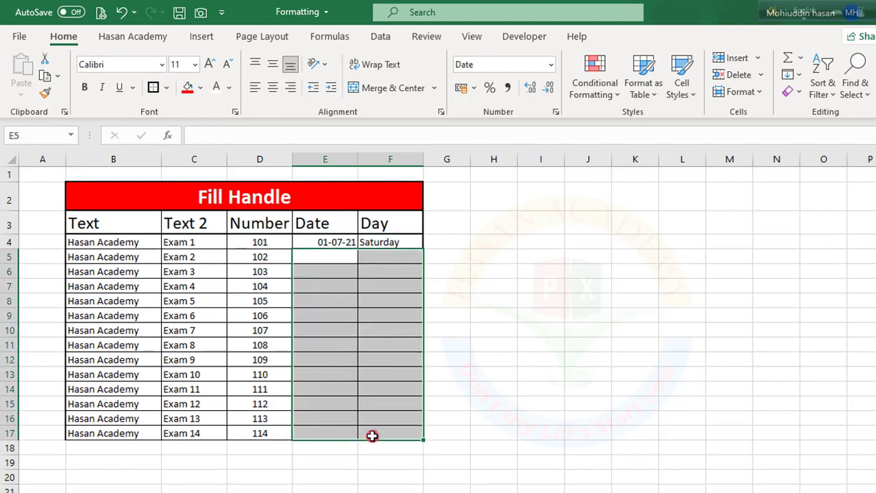
click(325, 334)
- Auto-fill the date series from E4 down to E17 to match the length of the Number column
click(336, 244)
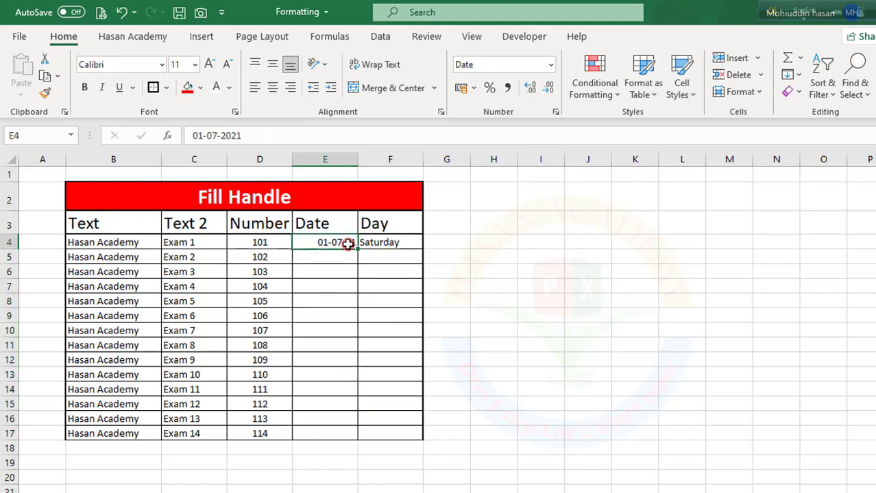
double_click(359, 251)
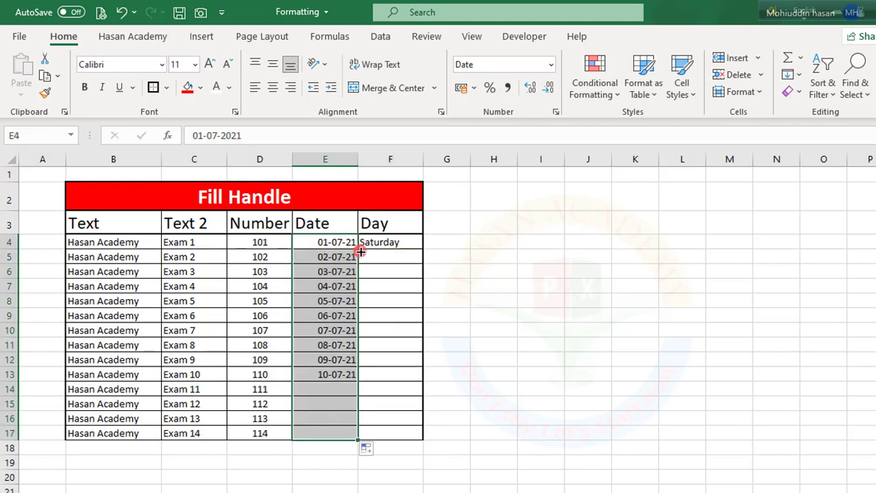
click(373, 290)
click(359, 359)
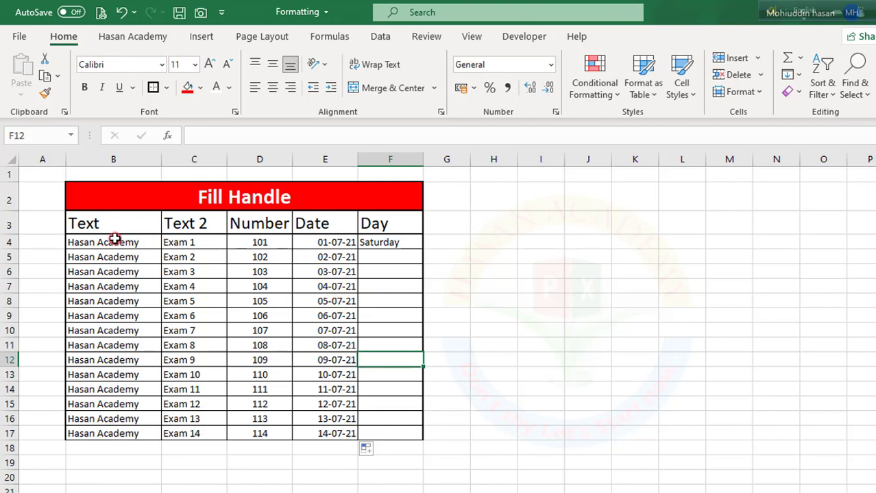
- Apply a border to B4:F4 and refill the date series from E4 down to E17 so the formatting carries over
click(150, 247)
drag(151, 247, 373, 248)
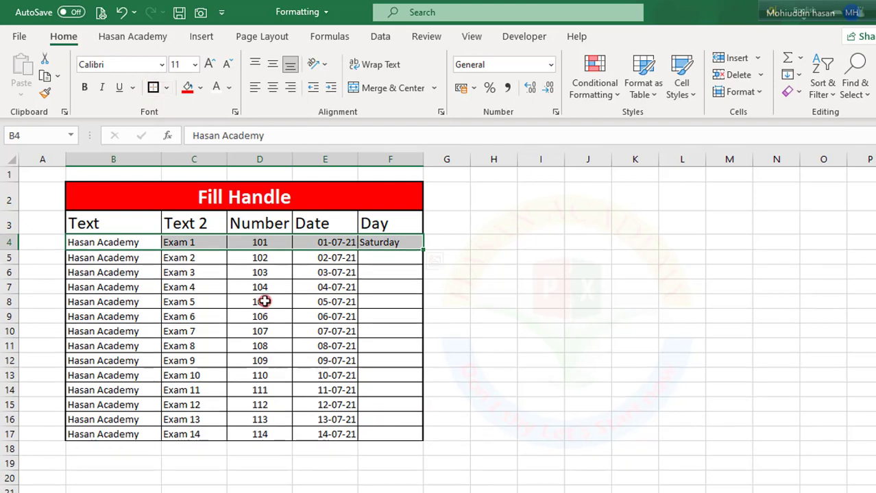
click(265, 301)
click(301, 244)
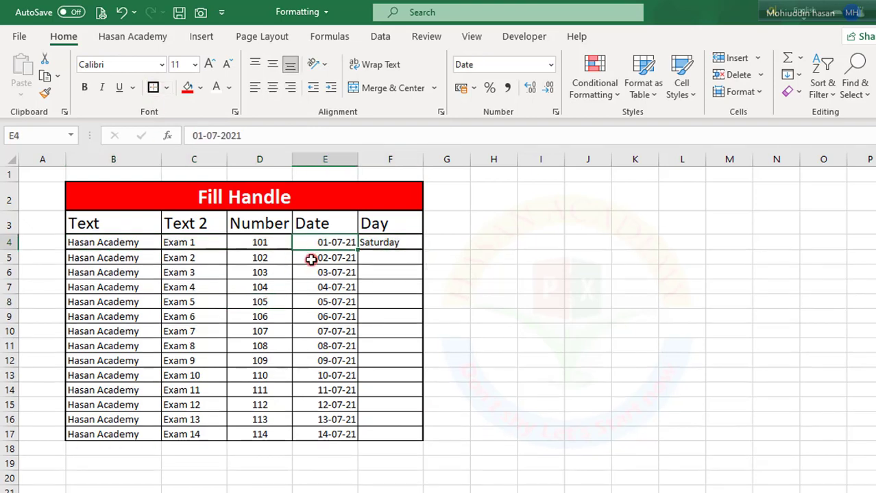
double_click(357, 252)
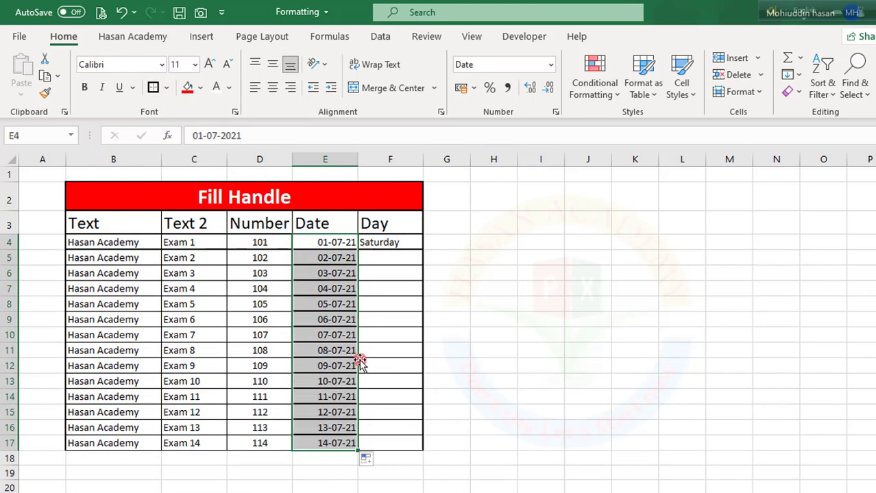
drag(332, 259, 322, 441)
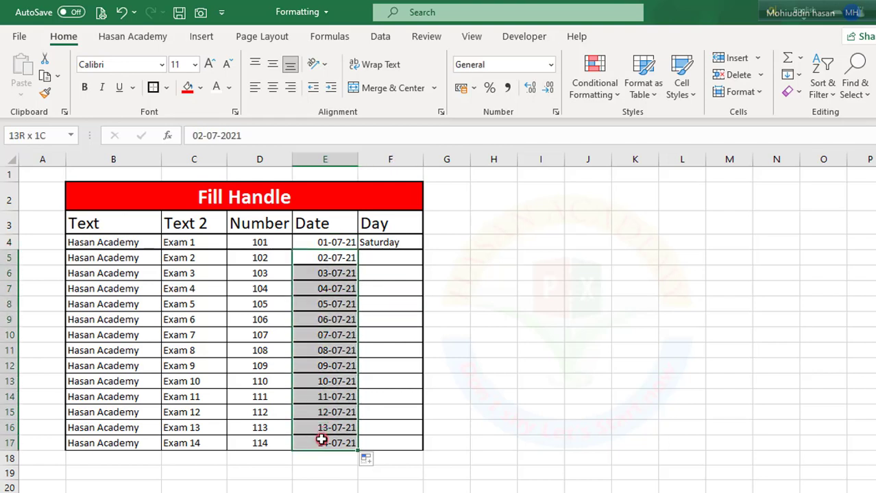
click(390, 304)
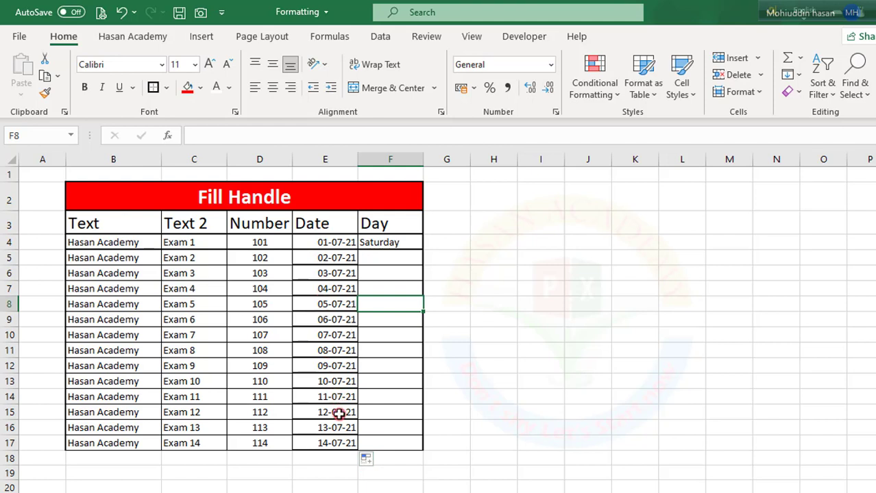
- Change the fill of E4:E17 to Copy Cells and switch it back to Fill Series
click(378, 466)
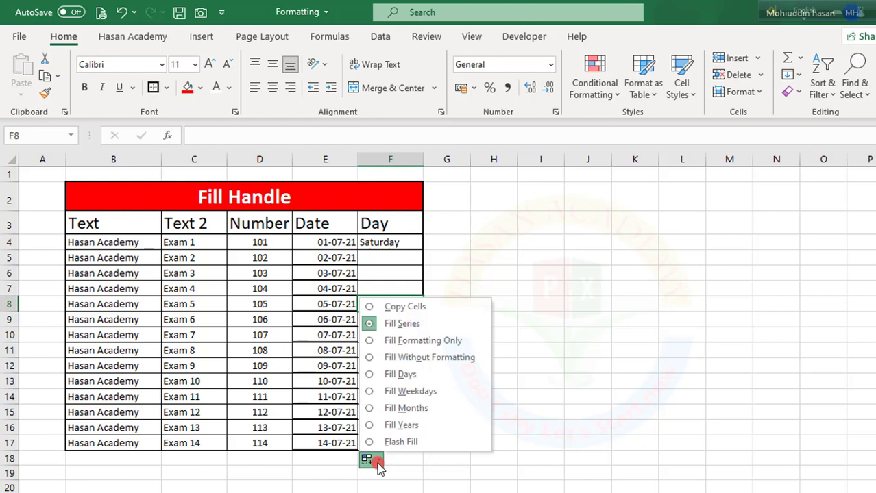
click(398, 308)
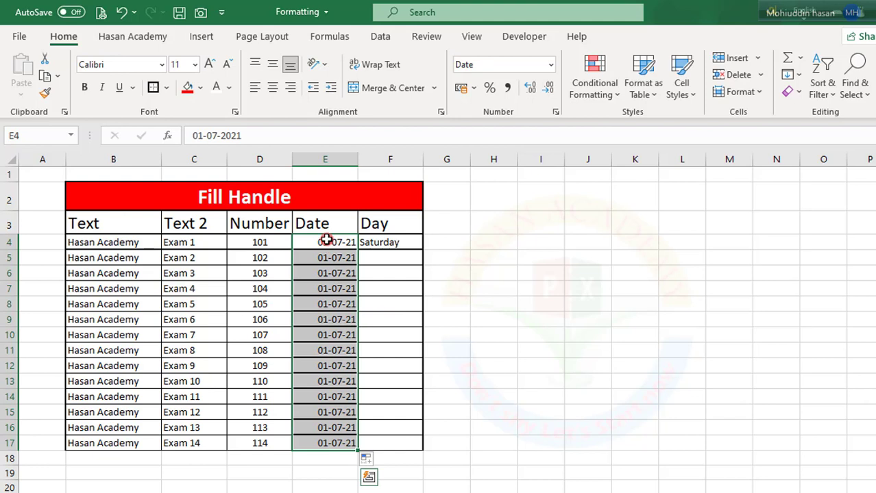
click(379, 463)
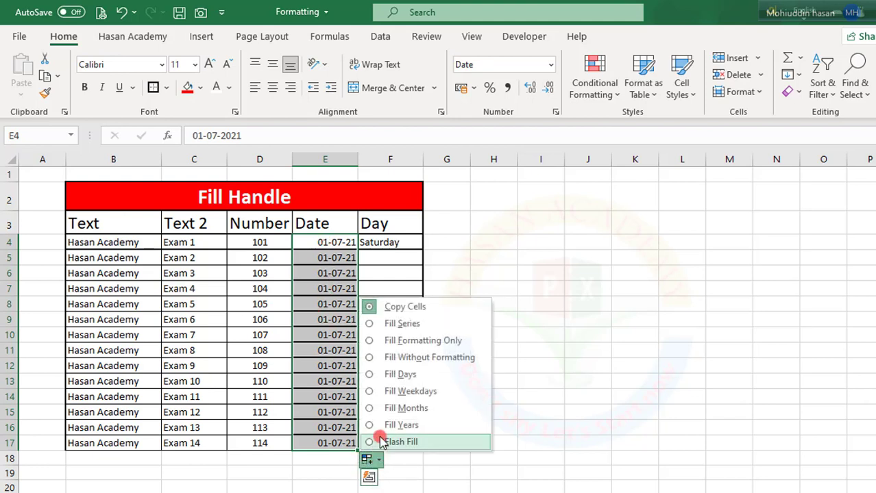
click(396, 326)
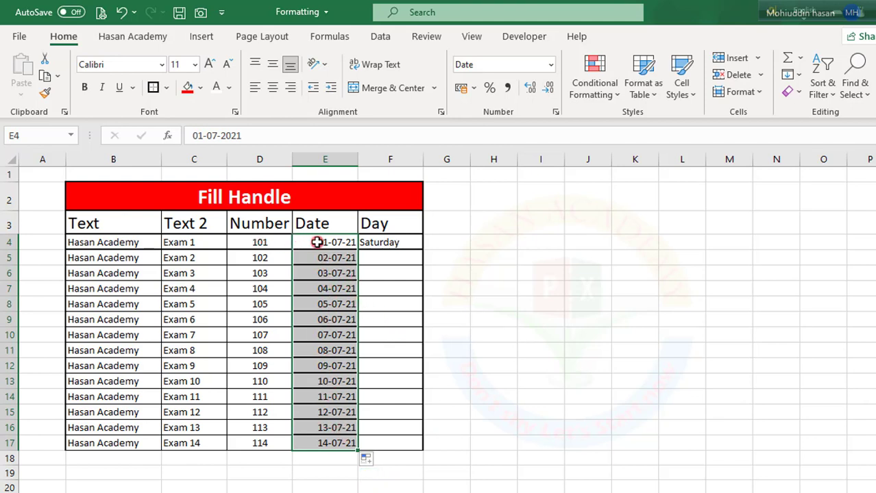
- Try the Fill Formatting Only option on the filled dates in E4:E17
click(368, 460)
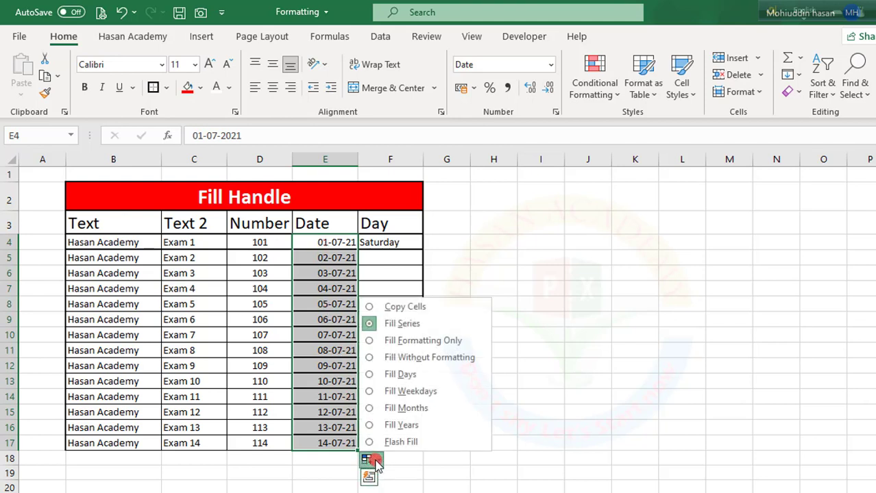
click(371, 342)
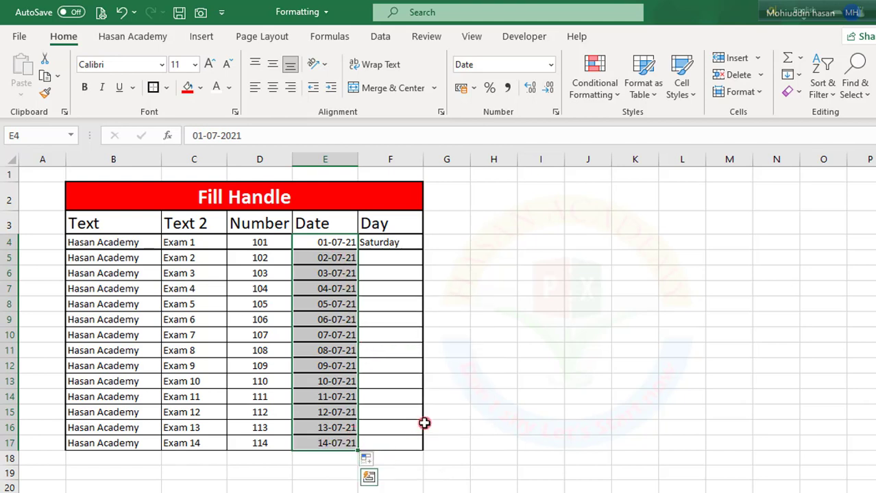
click(493, 397)
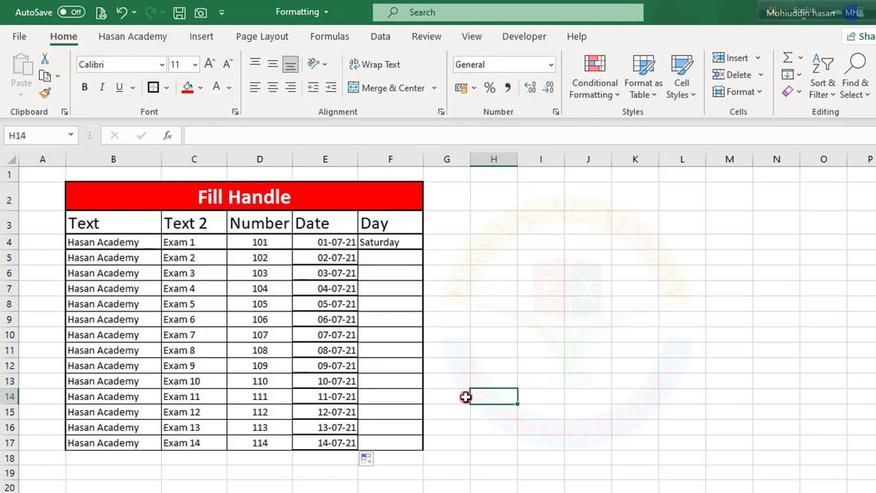
- Undo the recent date fills and the border change on row 4
key(ctrl+z)
key(ctrl+z)
key(ctrl+z)
key(ctrl+z)
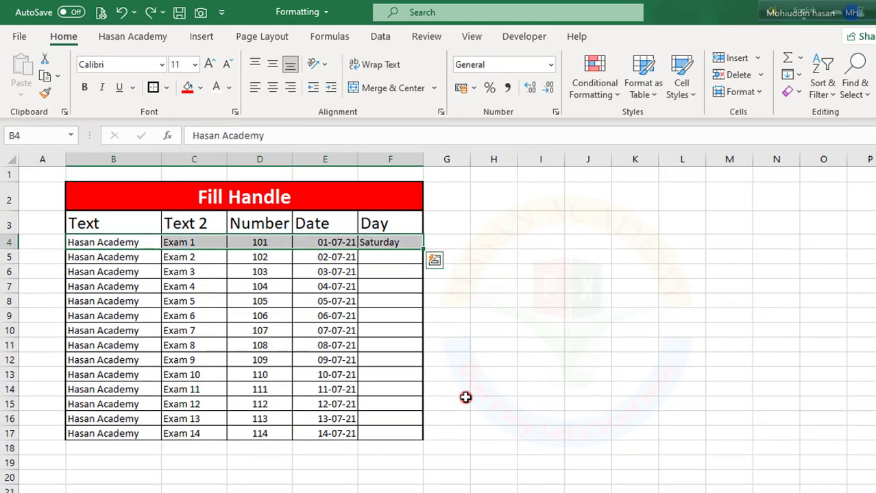
- Clear the dates in E5:E17 and apply a border to the row 4 entries B4:F4
drag(335, 257, 355, 442)
key(Delete)
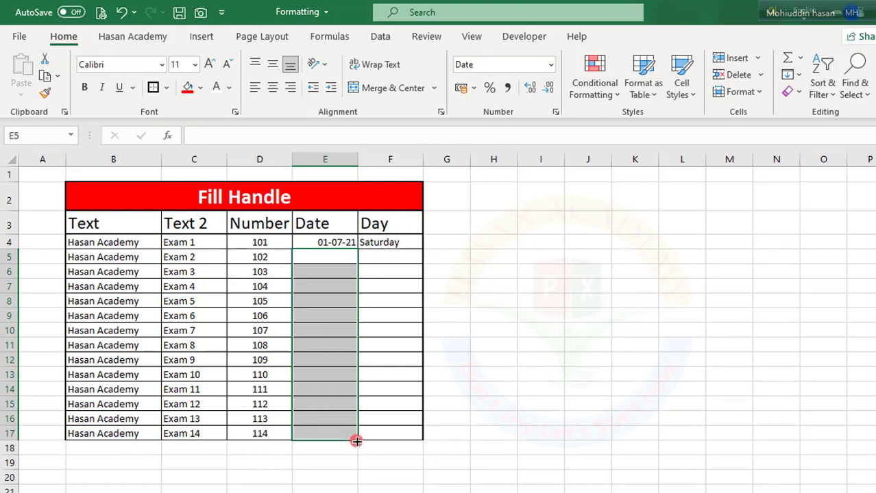
drag(127, 244, 384, 244)
click(153, 88)
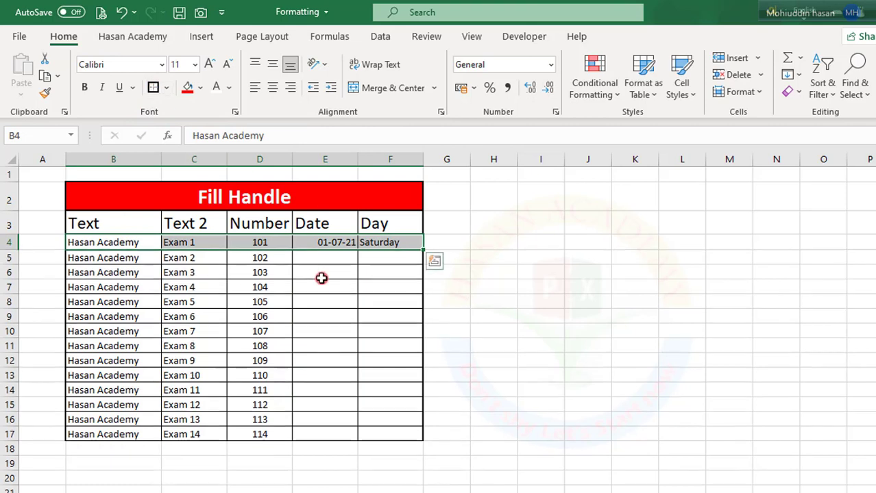
- Auto-fill from E4 down to E17 and set the fill option to Fill Formatting Only
click(342, 241)
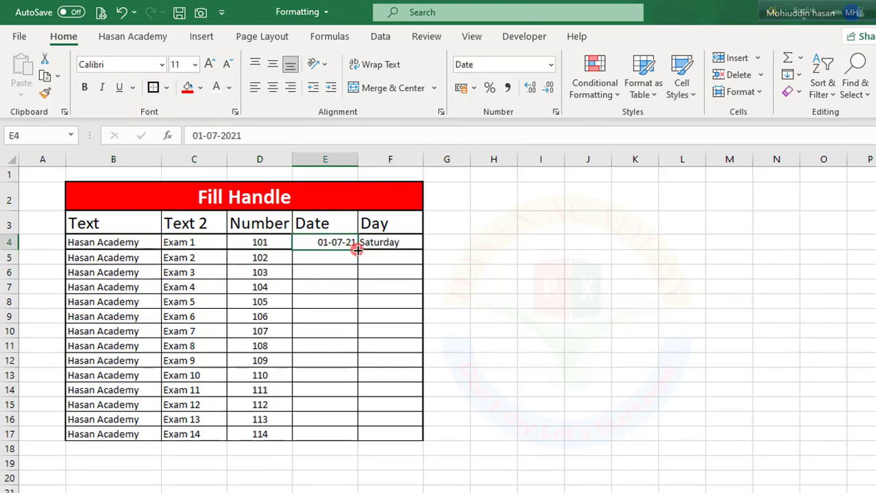
double_click(357, 250)
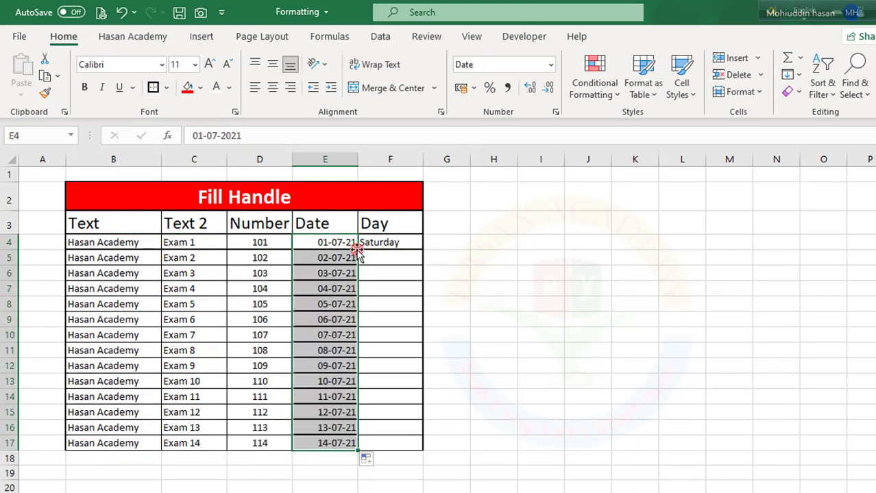
click(380, 463)
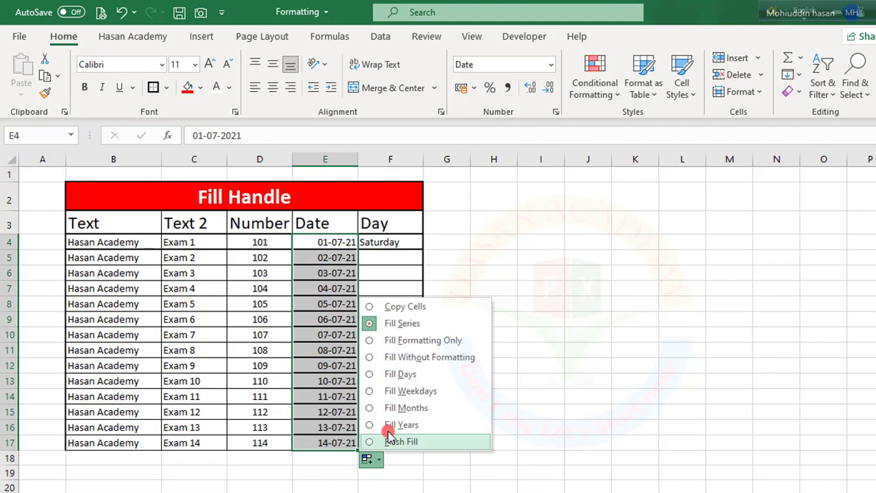
click(372, 341)
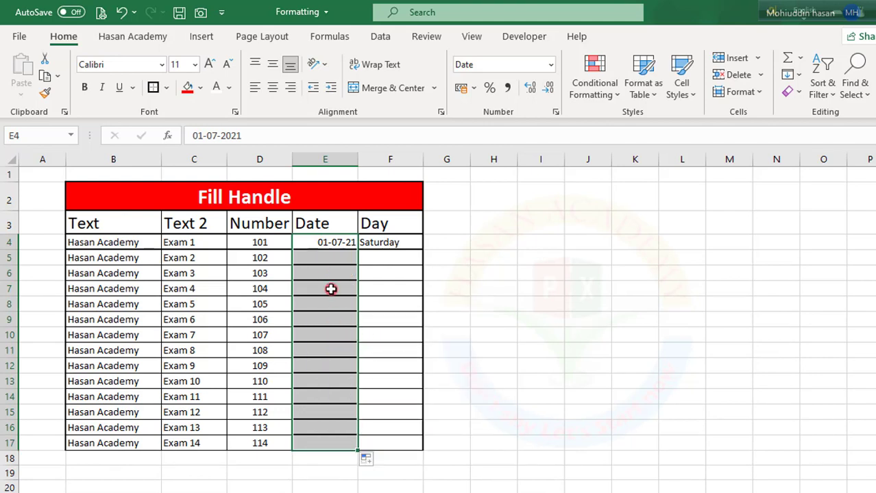
click(479, 288)
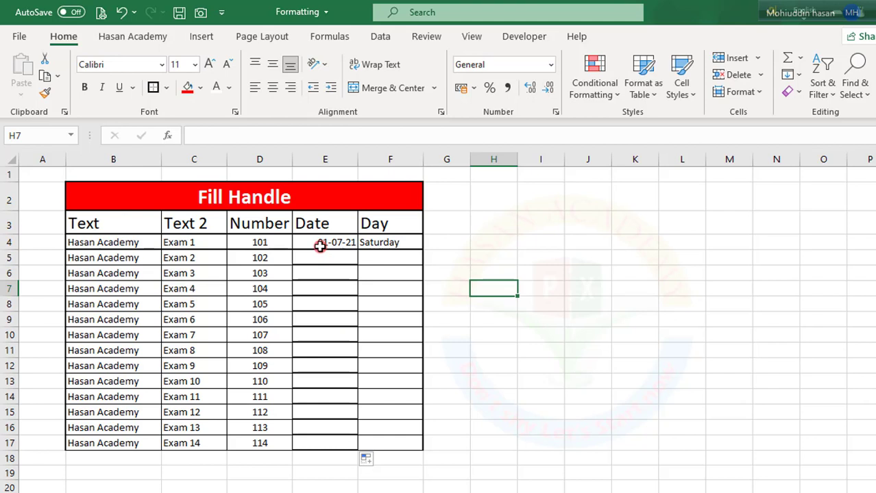
- Change the fill of E4:E17 to Fill Without Formatting and inspect the Date column beside its neighbouring columns
click(370, 460)
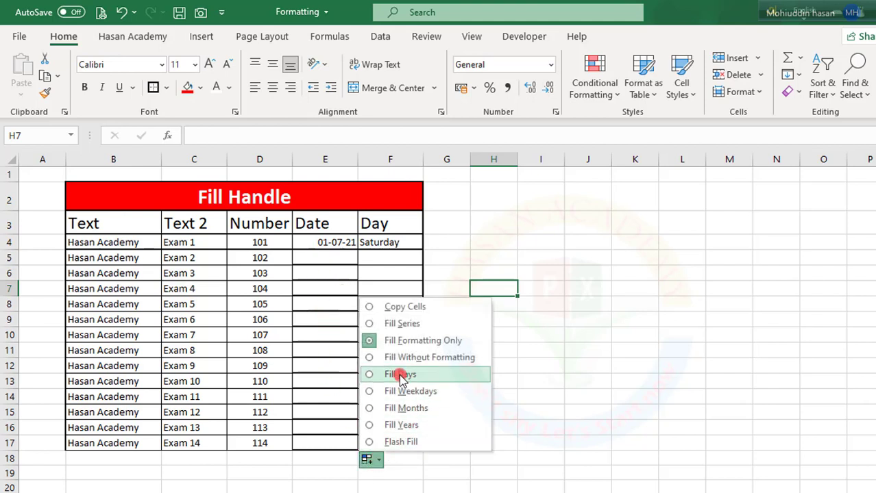
click(370, 357)
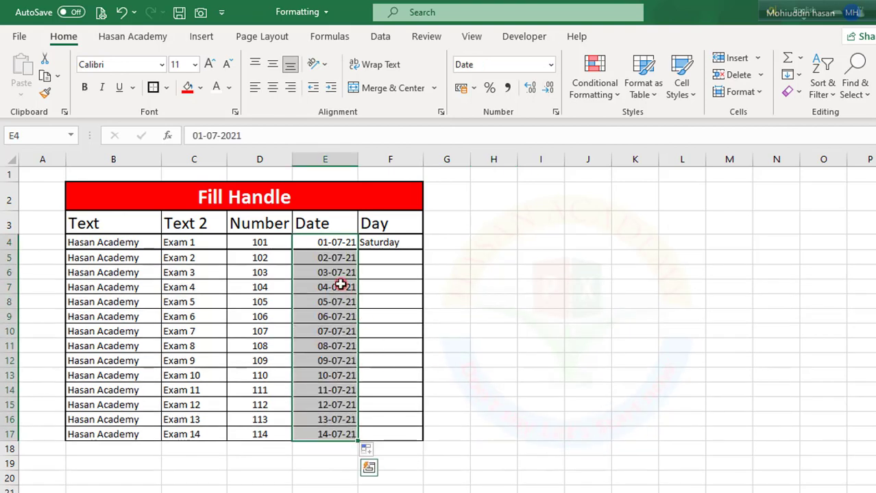
click(376, 300)
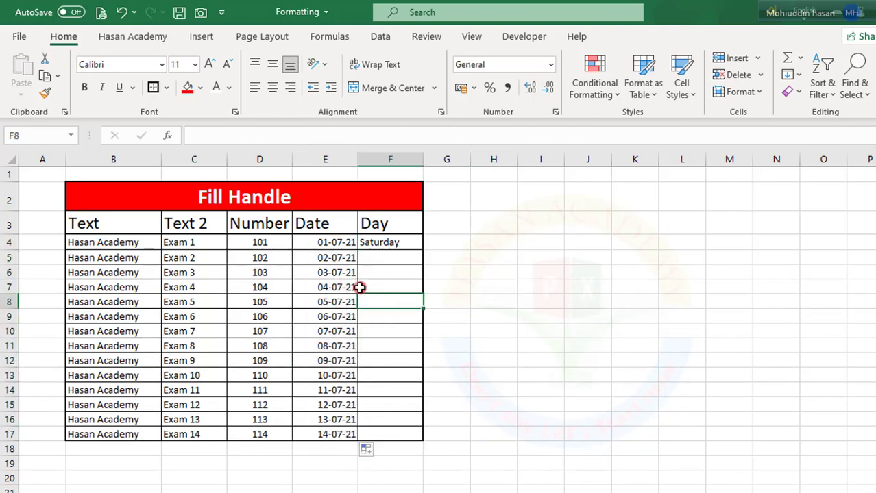
click(329, 242)
click(318, 288)
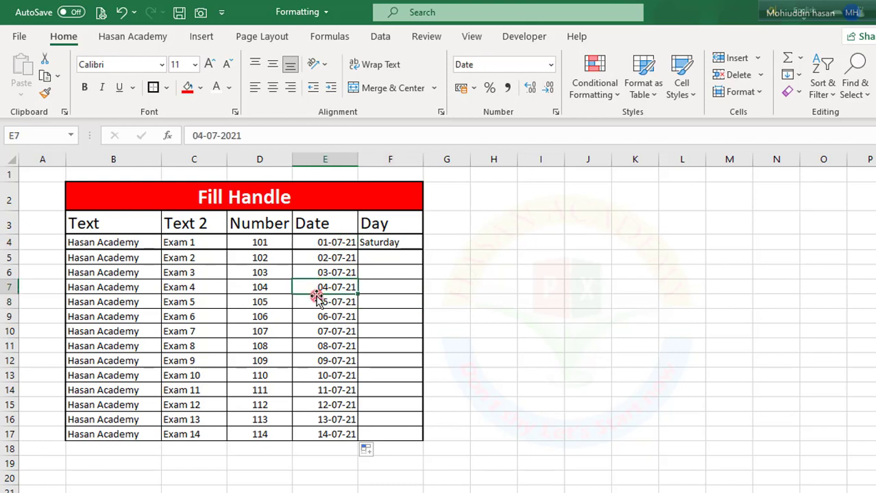
click(335, 387)
drag(156, 288, 279, 313)
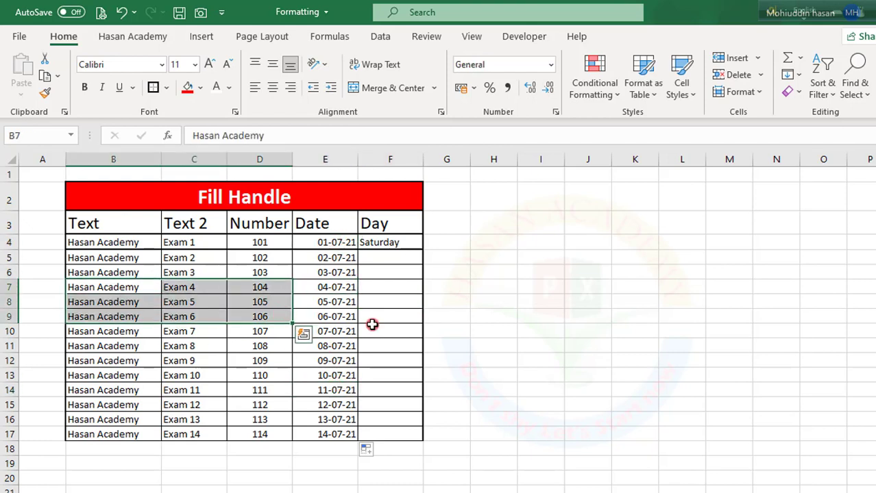
click(372, 325)
drag(264, 273, 266, 331)
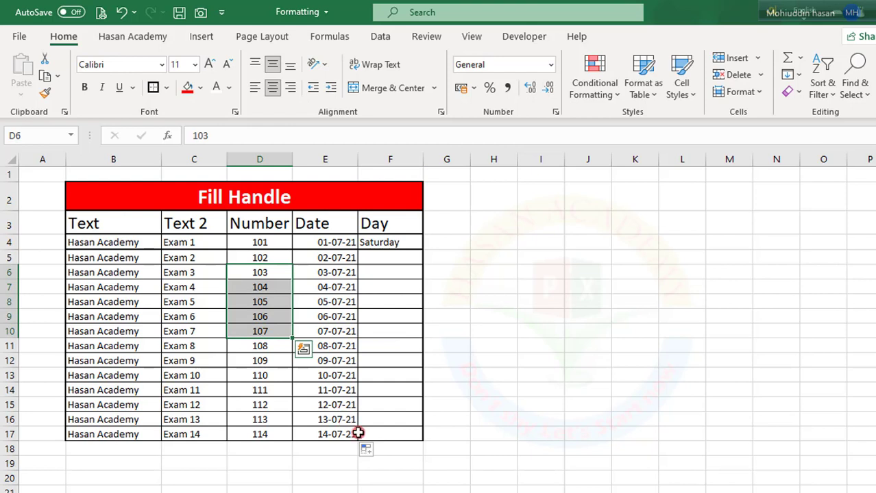
- Compare Fill Days with Fill Weekdays on the dates in E4:E17, returning to Fill Days
click(374, 450)
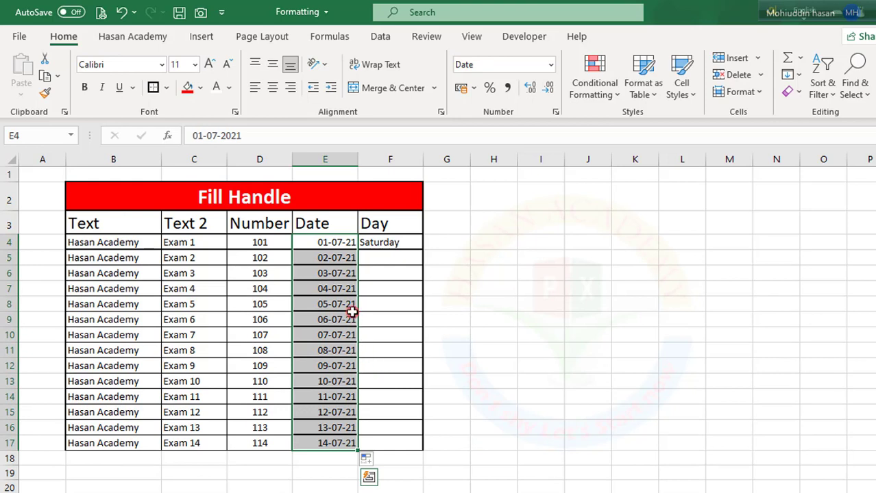
click(379, 461)
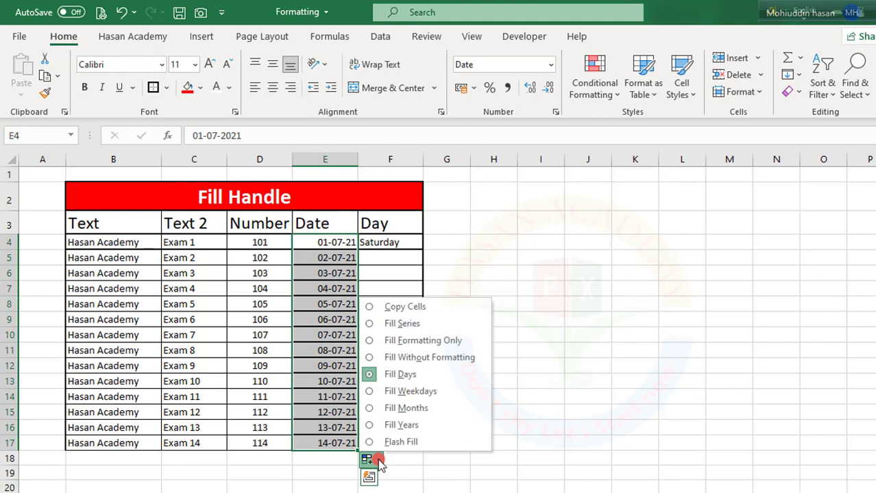
click(371, 393)
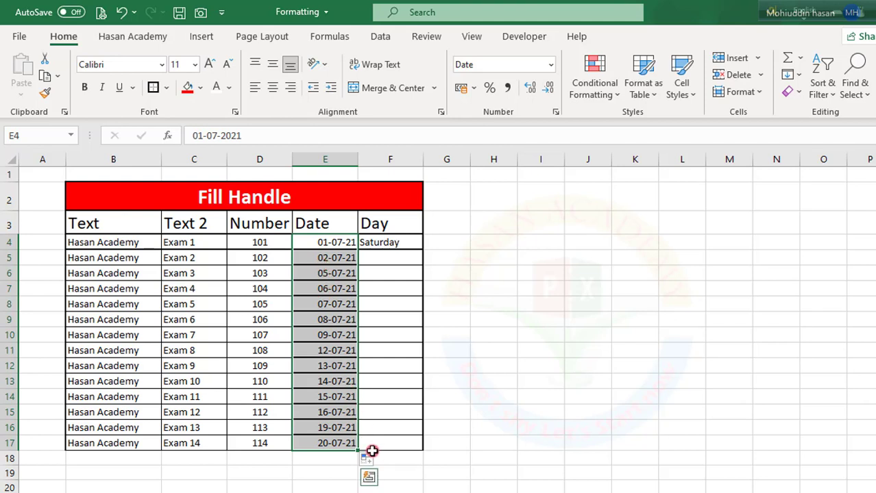
click(372, 461)
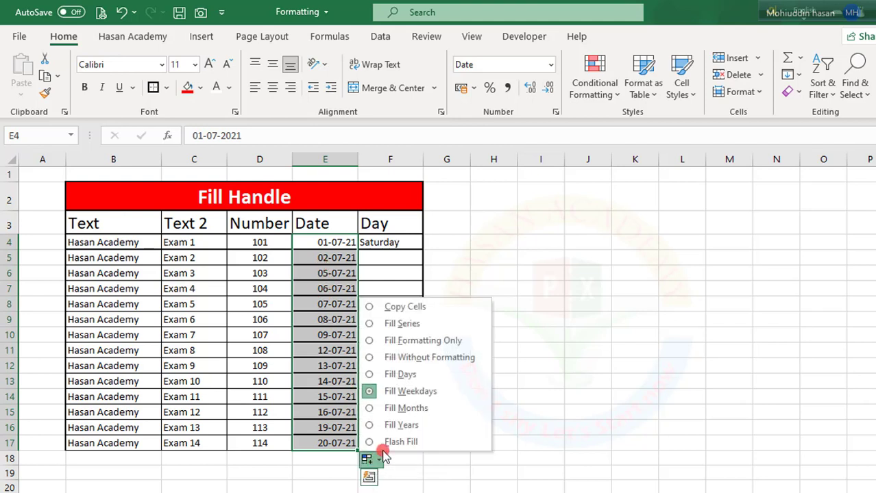
click(381, 381)
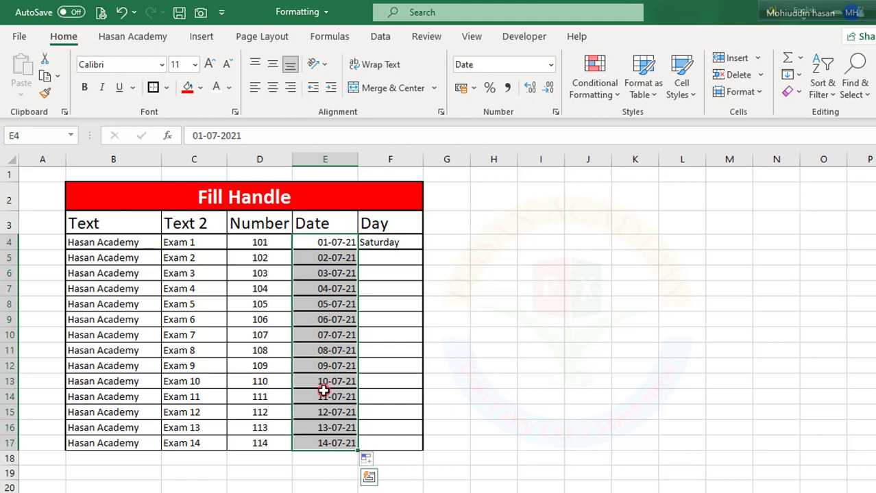
- Change the date fill in E4:E17 to Fill Months and from there to Fill Years
click(379, 461)
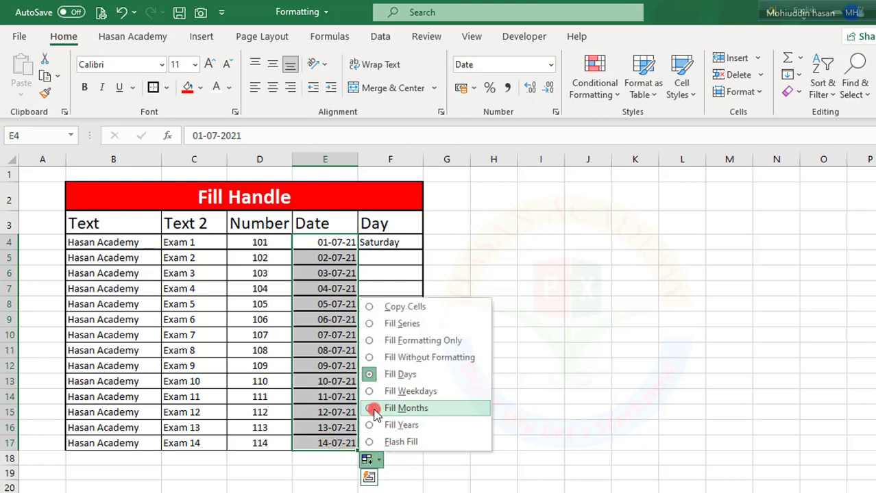
click(375, 408)
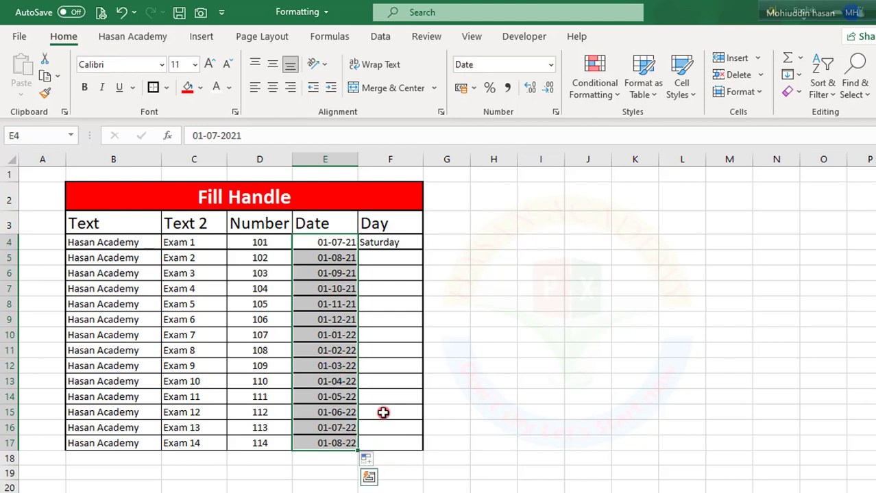
click(368, 460)
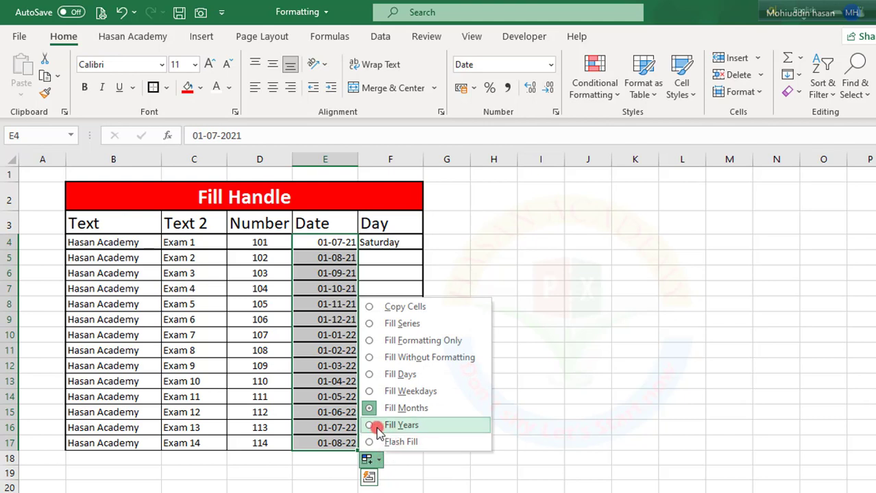
click(374, 426)
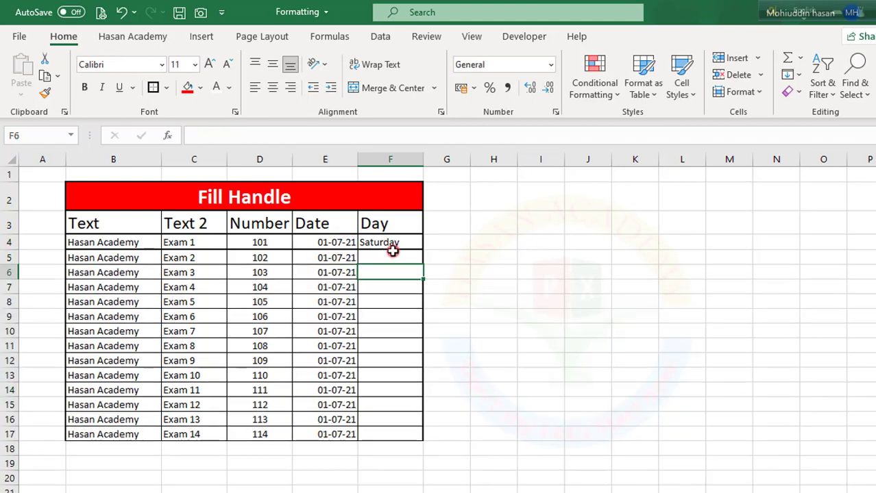
- Auto-fill the day name from F4 down to F17 and change the fill option to Copy Cells
click(388, 244)
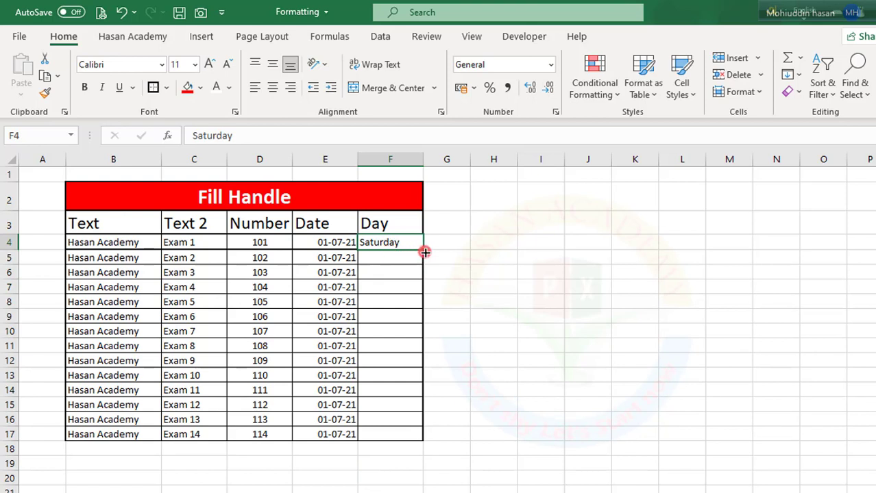
double_click(425, 253)
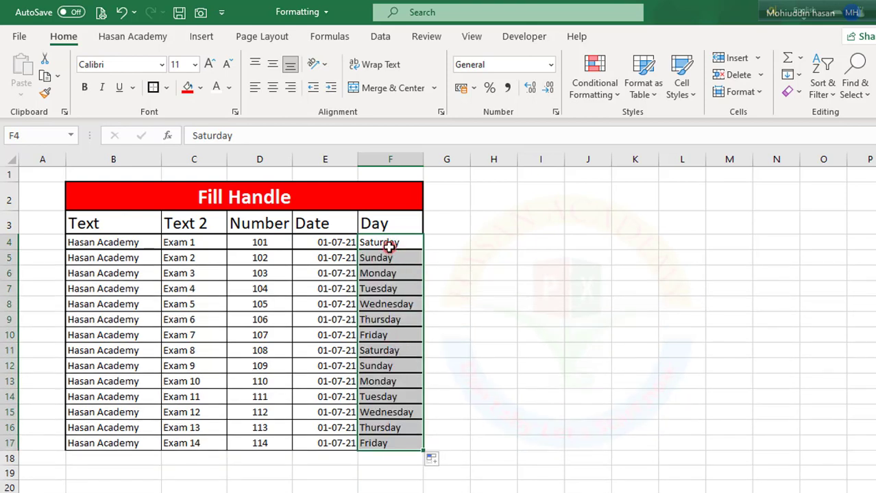
click(439, 463)
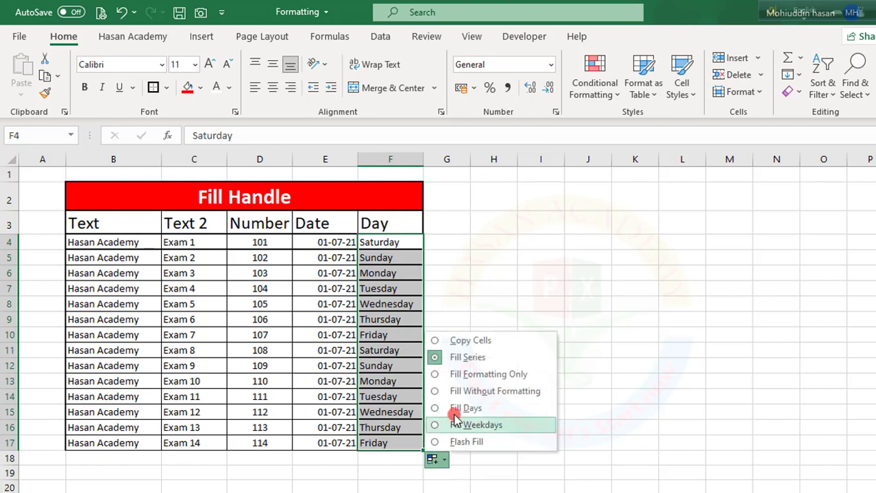
click(456, 342)
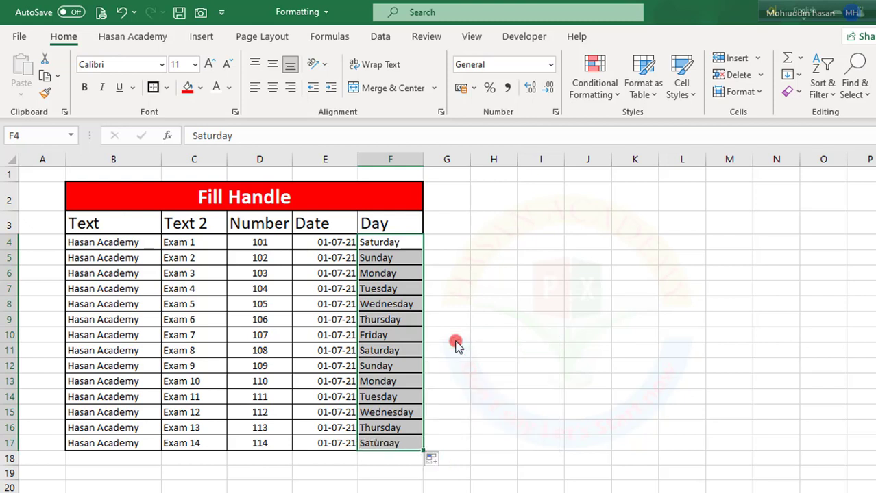
- Change the fill of F4:F17 to Fill Formatting Only and from there to Fill Without Formatting
click(437, 460)
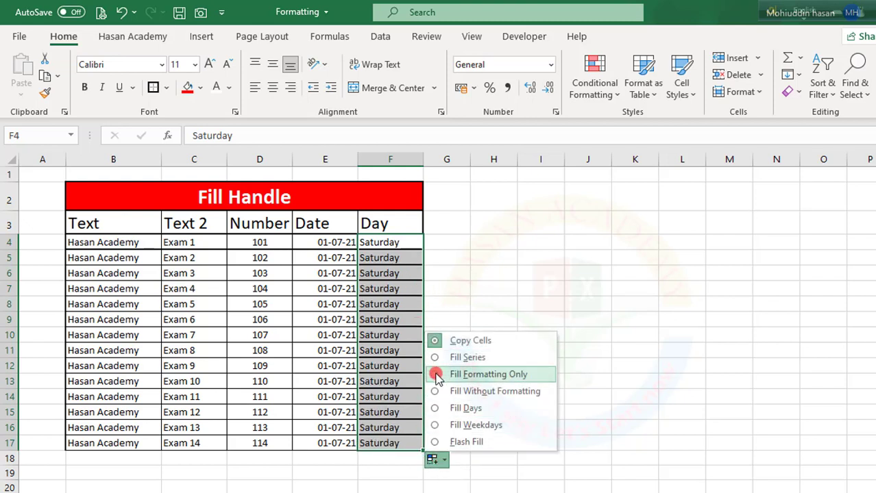
click(437, 379)
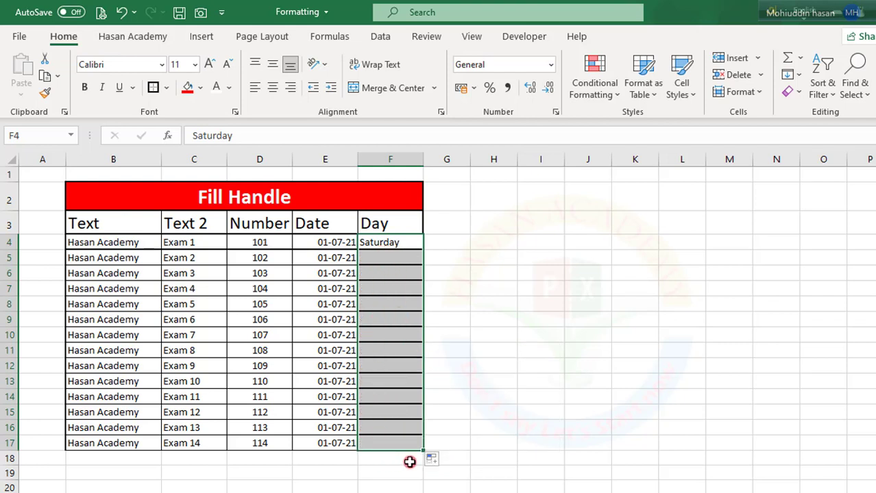
click(441, 462)
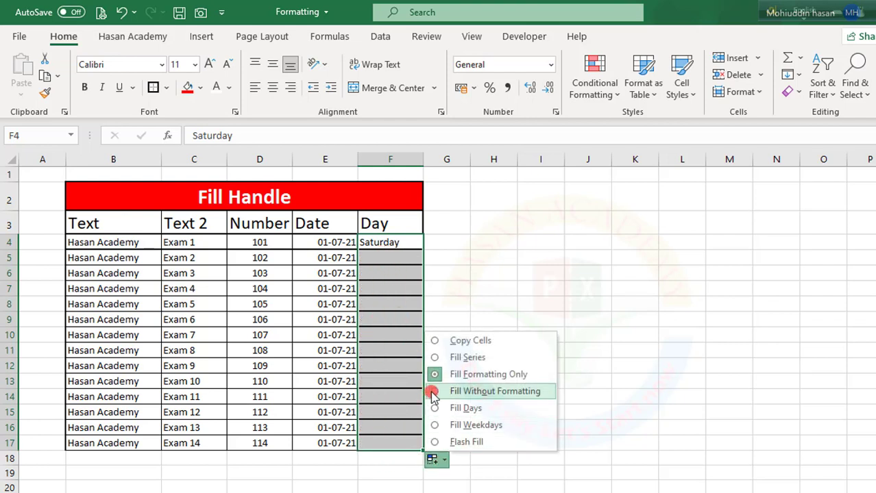
click(432, 392)
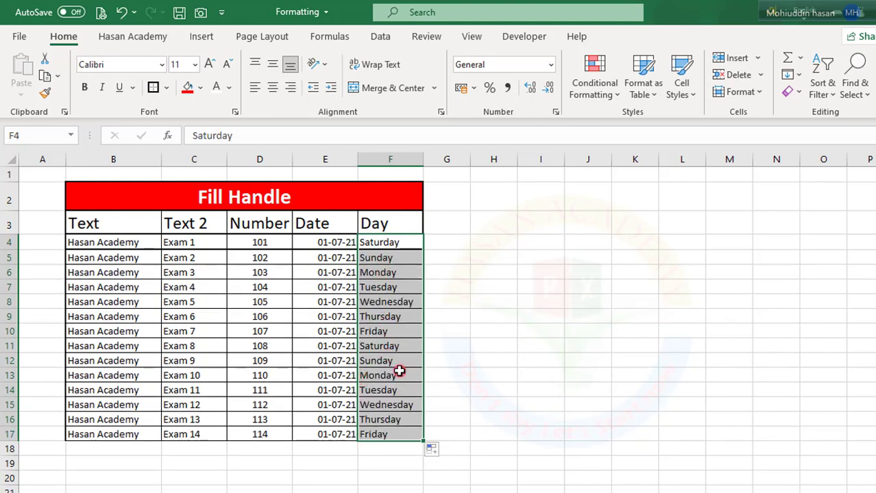
- Switch the day fill in F4:F17 to Fill Days and from there to Fill Weekdays
click(433, 449)
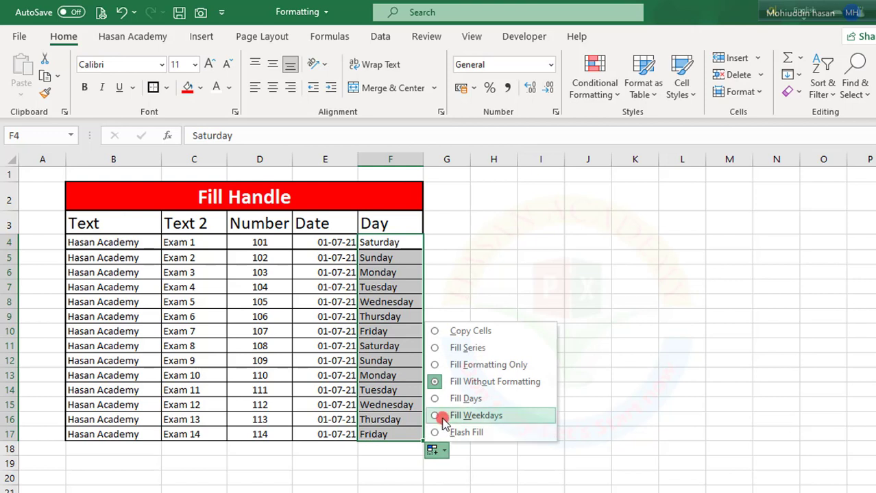
click(433, 399)
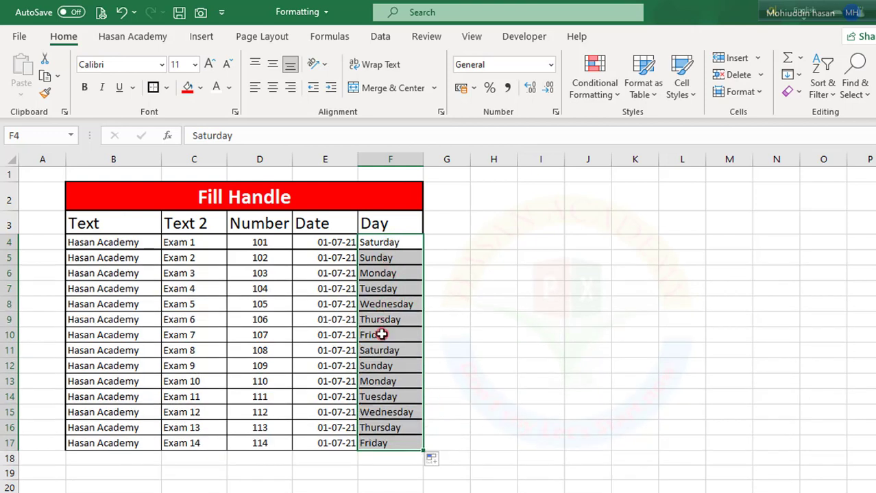
click(436, 461)
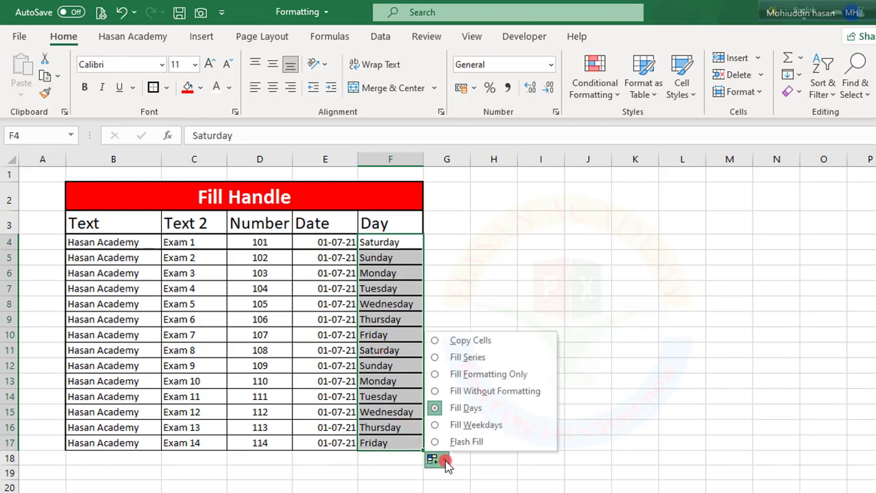
click(439, 427)
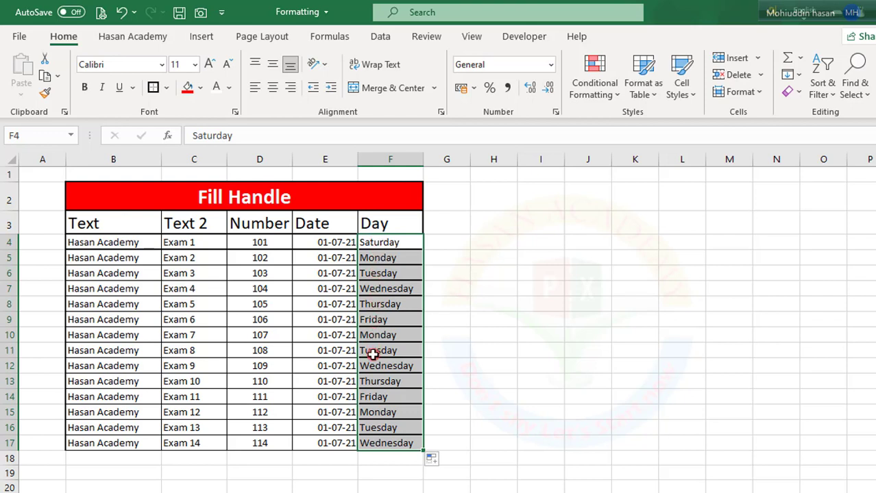
click(446, 274)
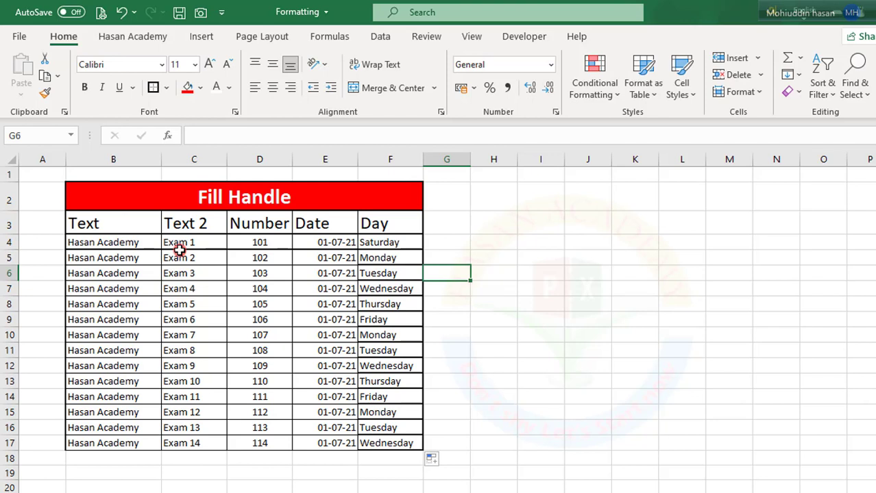
click(314, 249)
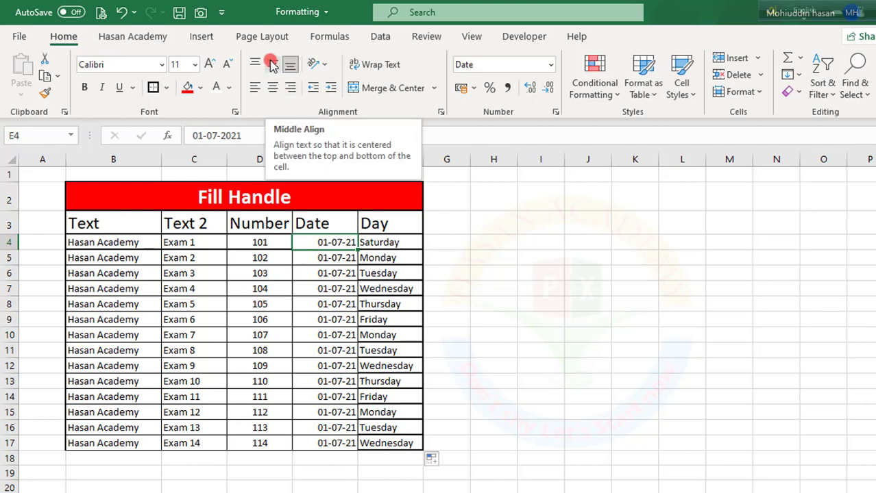
click(328, 259)
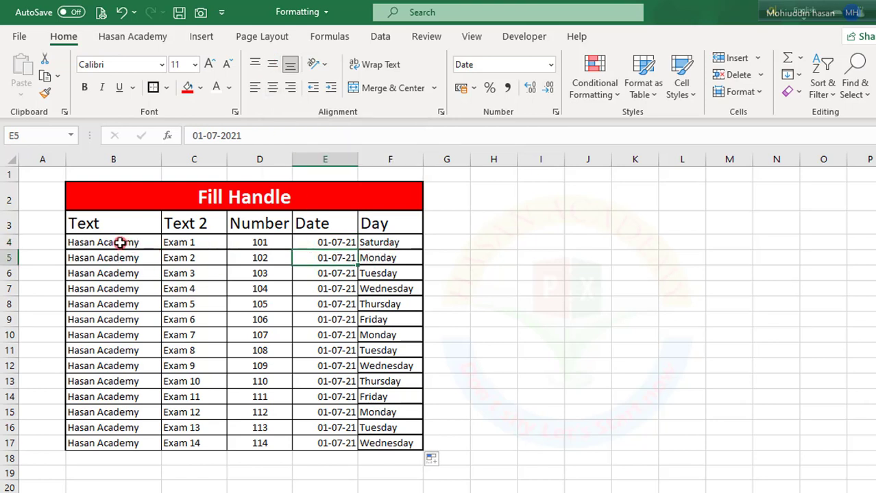
drag(121, 243, 377, 243)
click(220, 316)
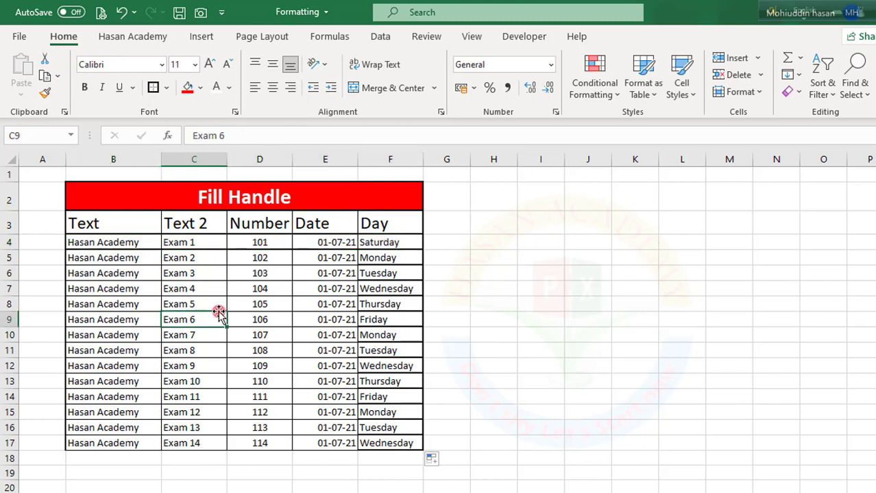
click(88, 430)
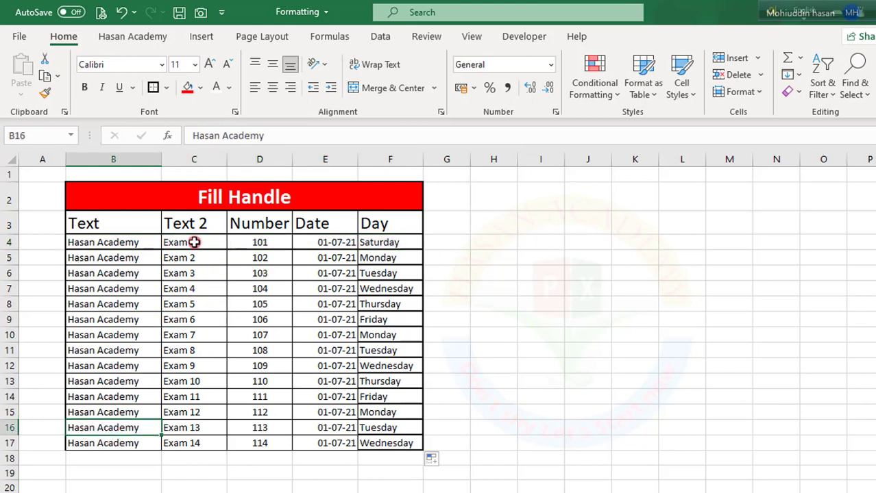
- Centre the Text 2 entries in C4:C17 horizontally and middle-align them vertically
drag(172, 243, 192, 444)
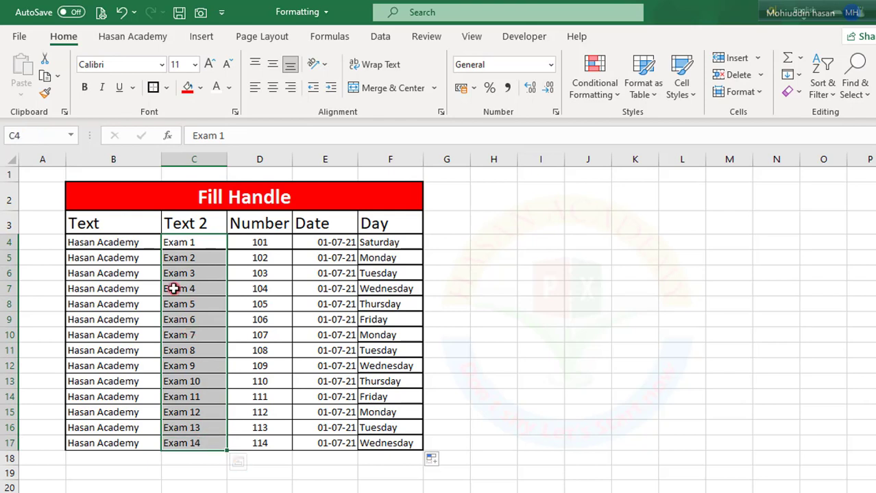
click(274, 88)
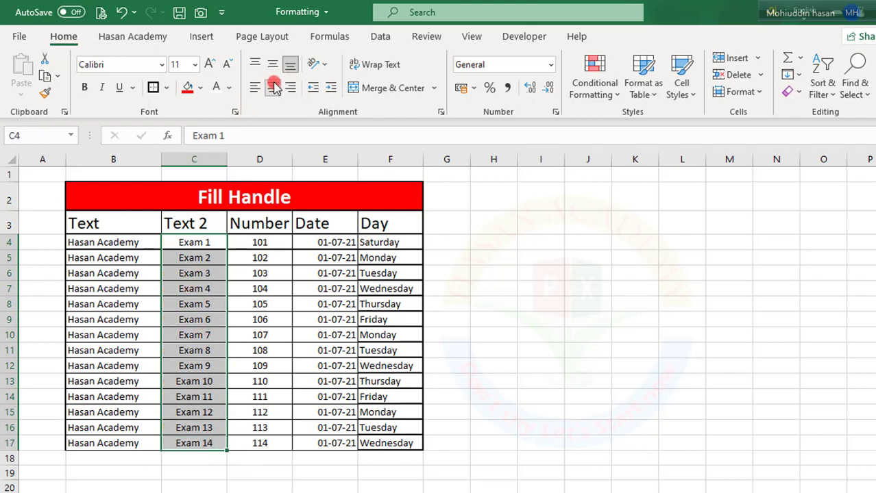
click(275, 65)
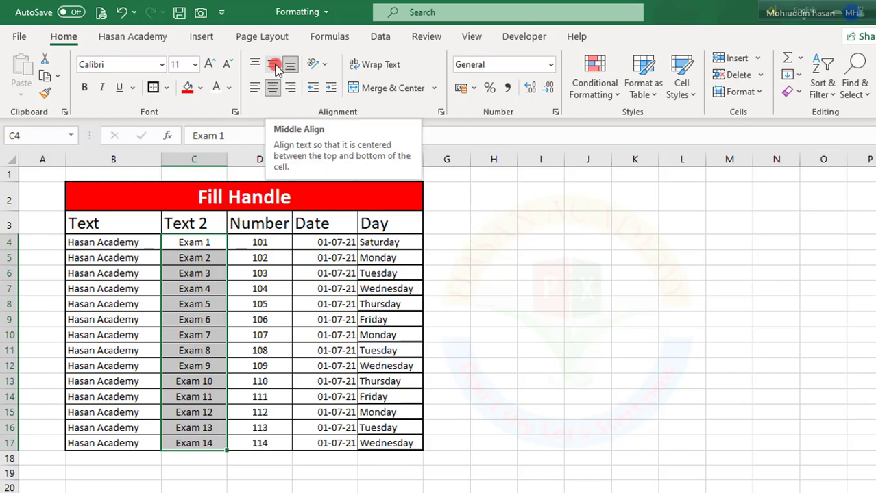
click(275, 66)
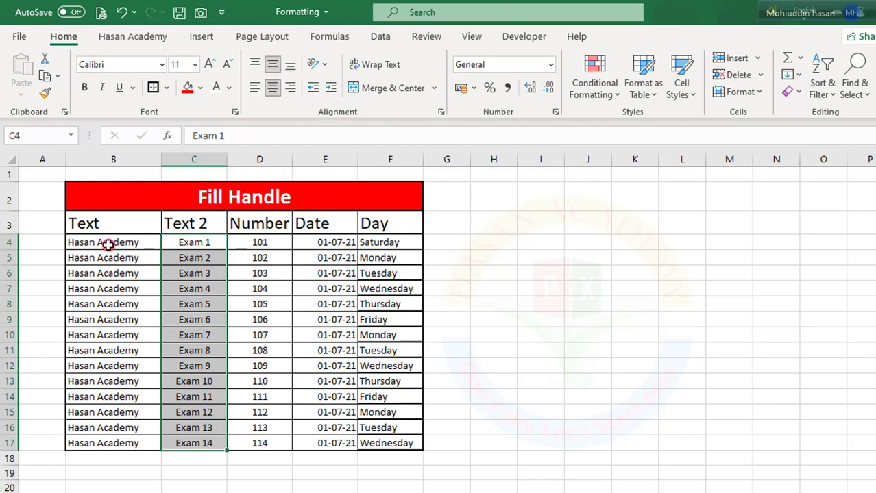
- Set the row height of the table's data rows, B4:F17, to 25
drag(108, 245, 390, 446)
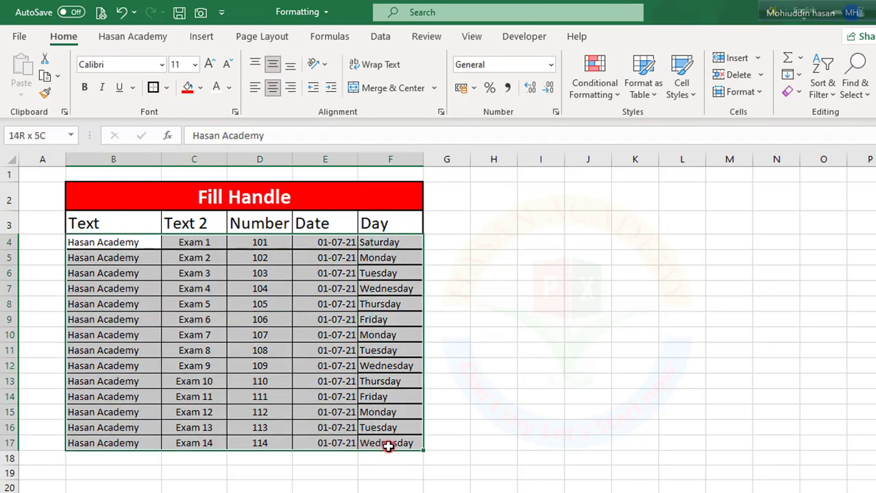
click(757, 92)
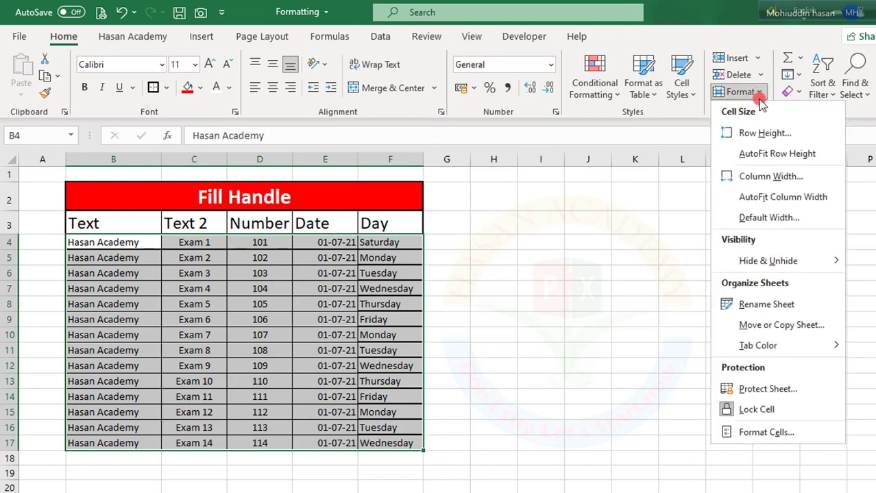
click(765, 134)
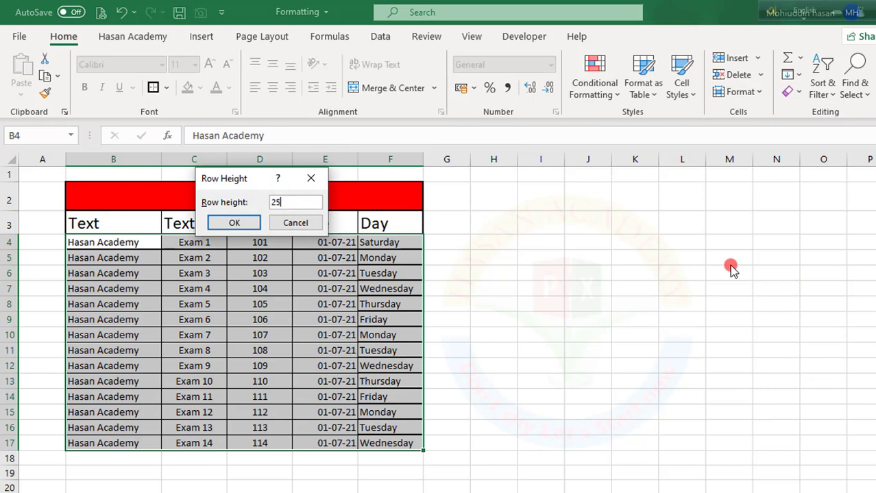
key(Return)
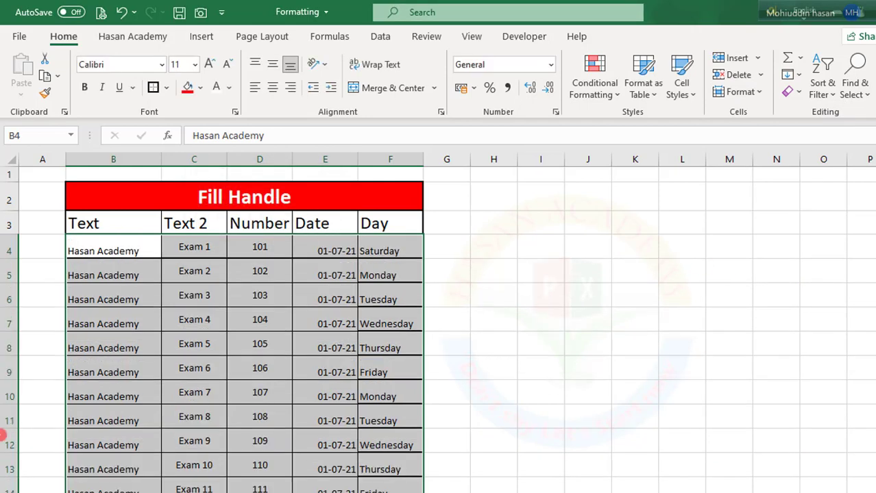
click(260, 362)
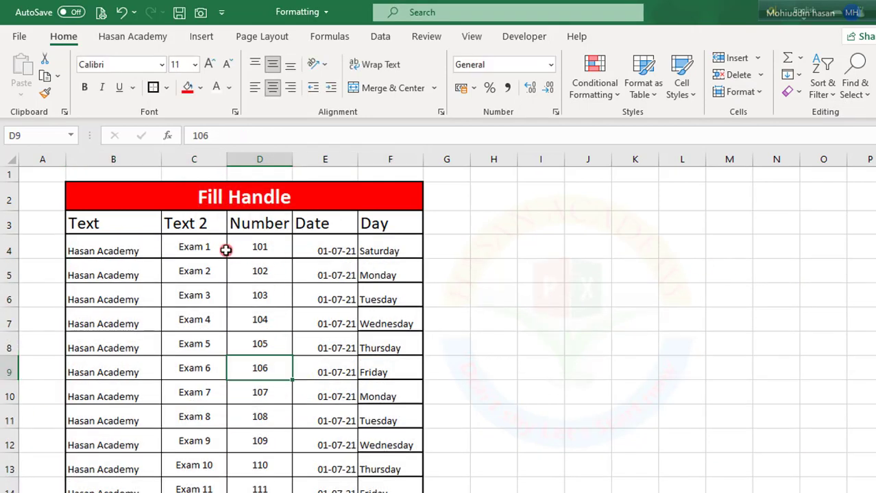
- Compare bottom and top vertical alignment on the Text 2 entries in C4:C17, returning to Middle Align
click(203, 245)
drag(205, 302, 219, 450)
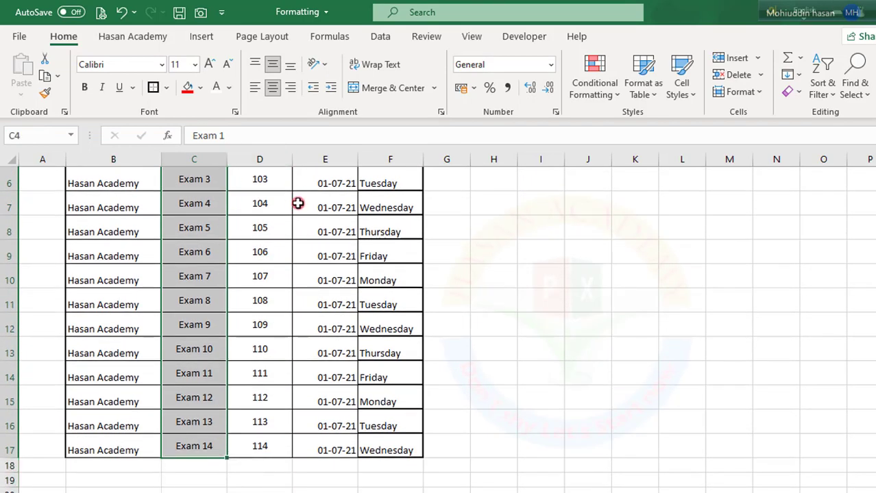
scroll(294, 199, up, 2)
click(273, 88)
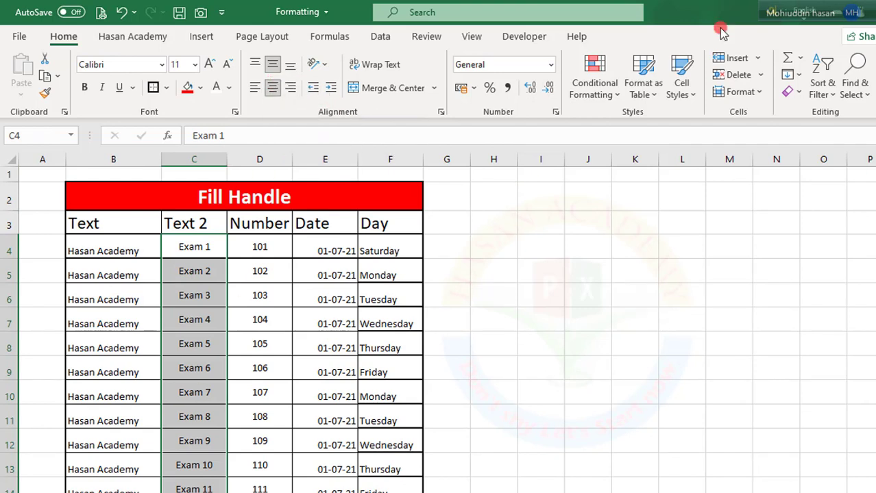
click(291, 66)
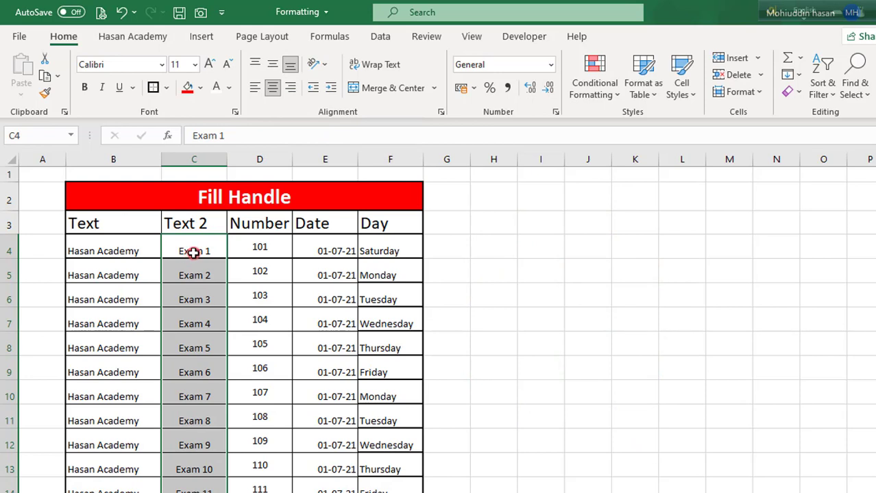
click(254, 65)
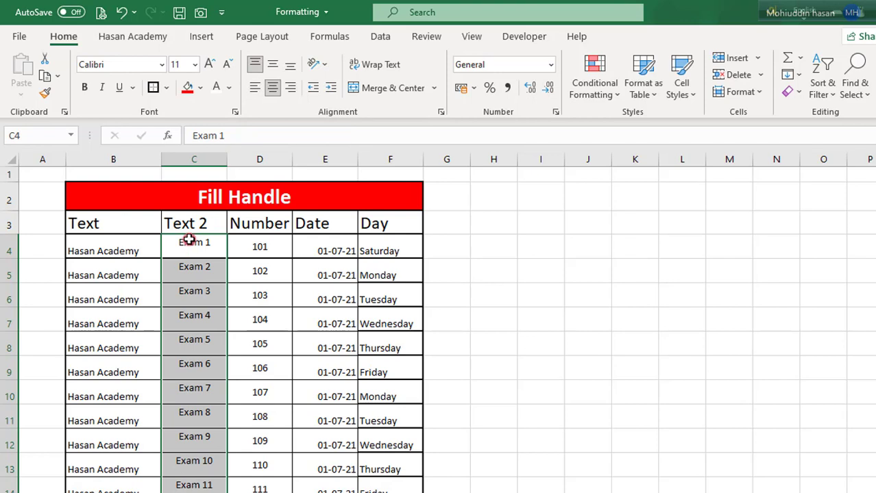
click(275, 64)
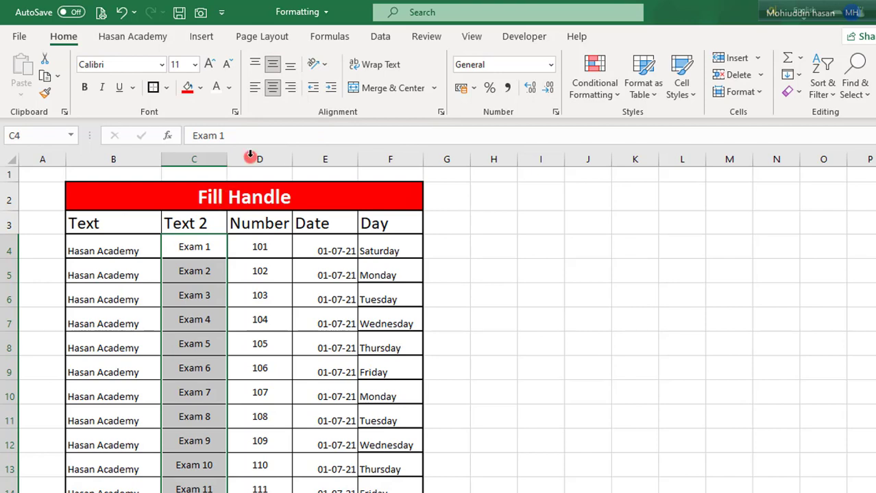
- Align the Text 2 entries in C4:C17 left and from there to the right
click(255, 88)
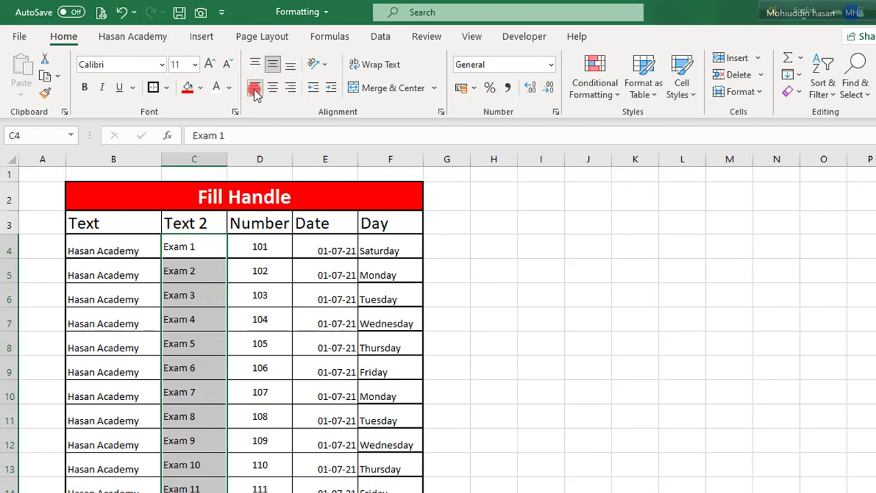
click(291, 94)
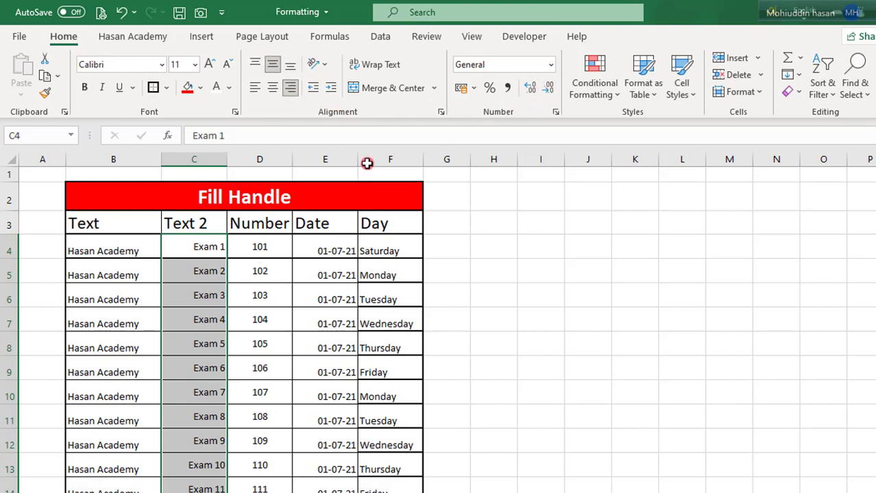
click(302, 313)
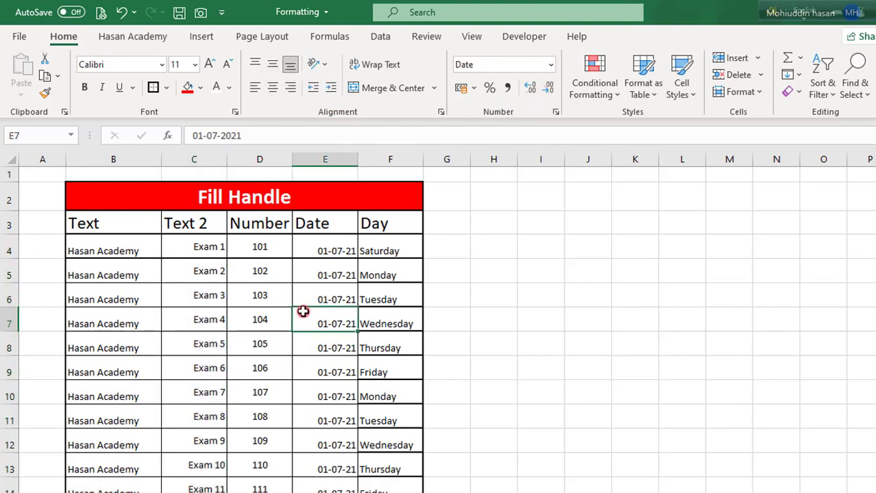